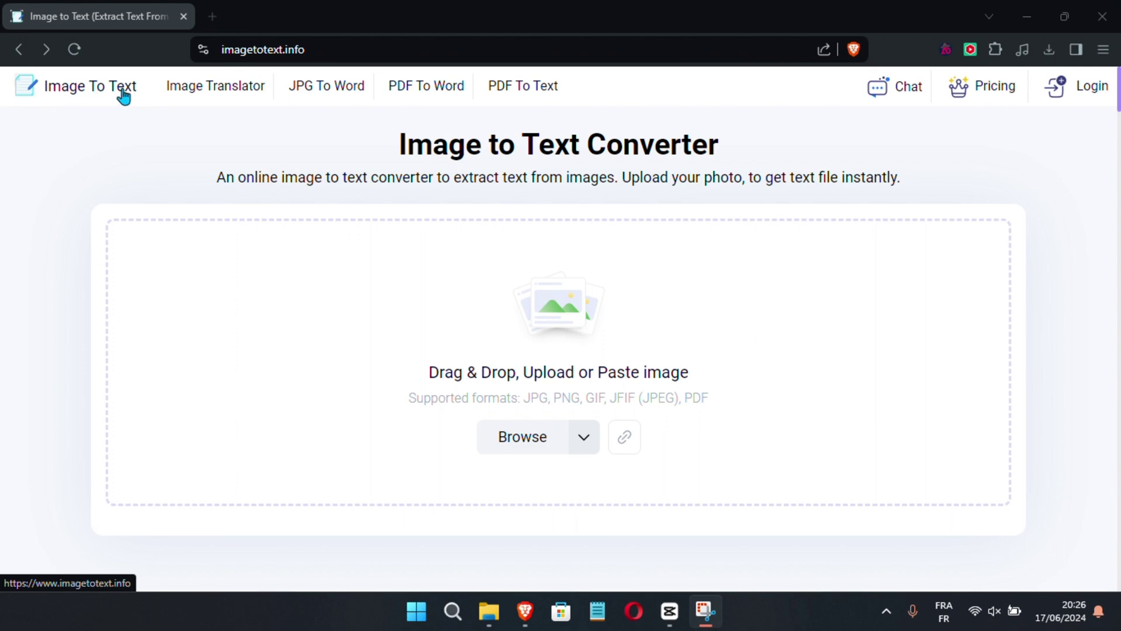
Step: Upload the angle-formation image from the Téléchargements folder to the Image to Text converter and extract its text
click(84, 94)
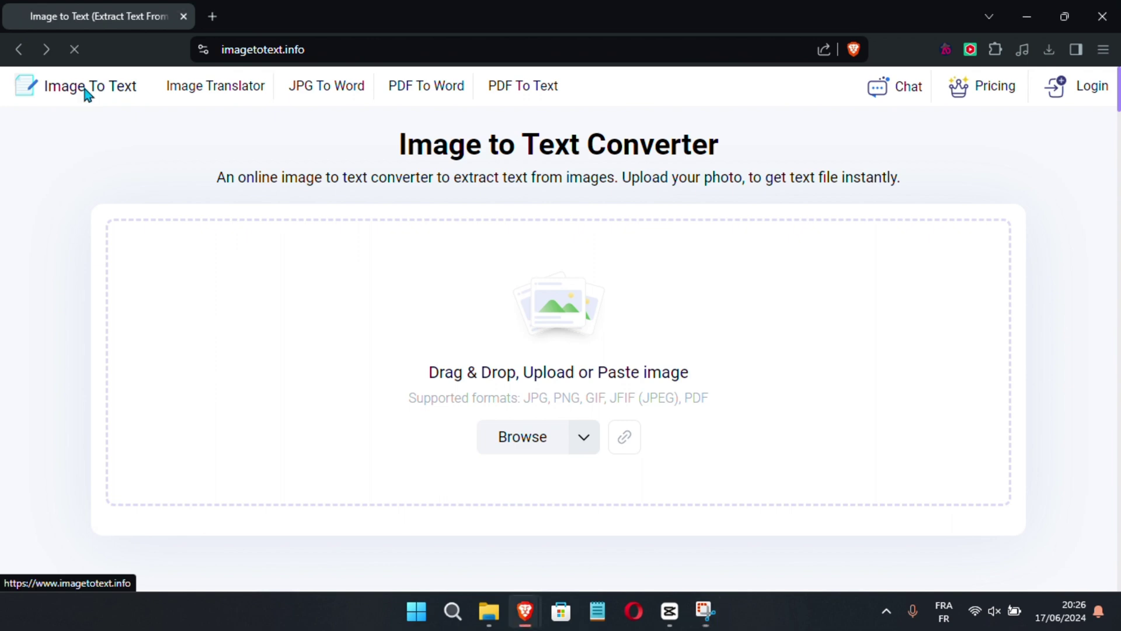
click(544, 443)
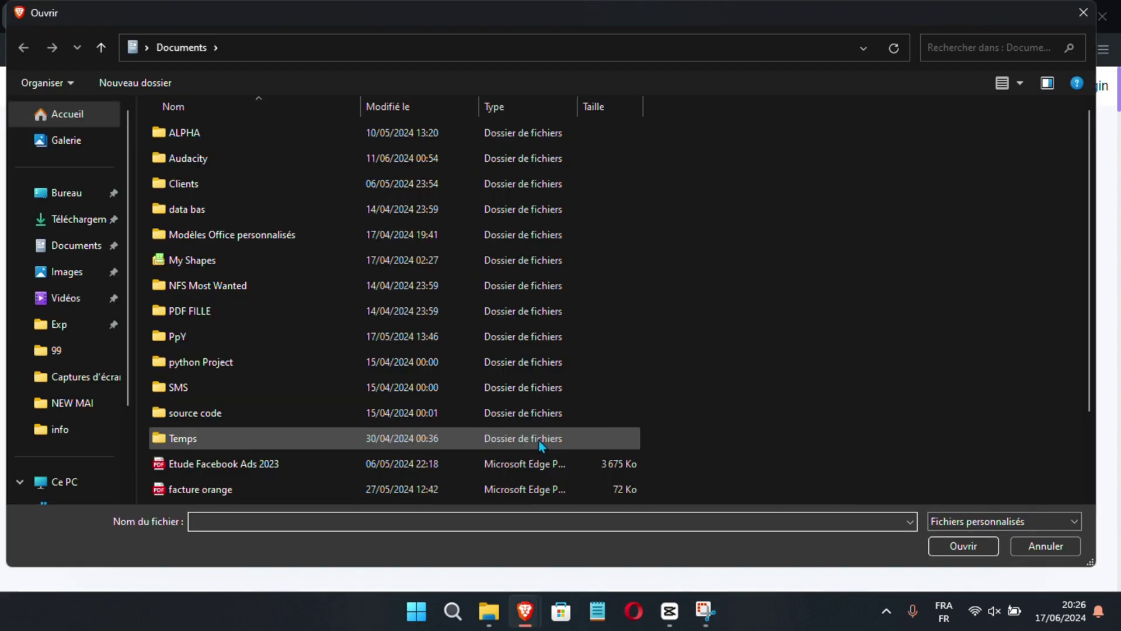
click(76, 220)
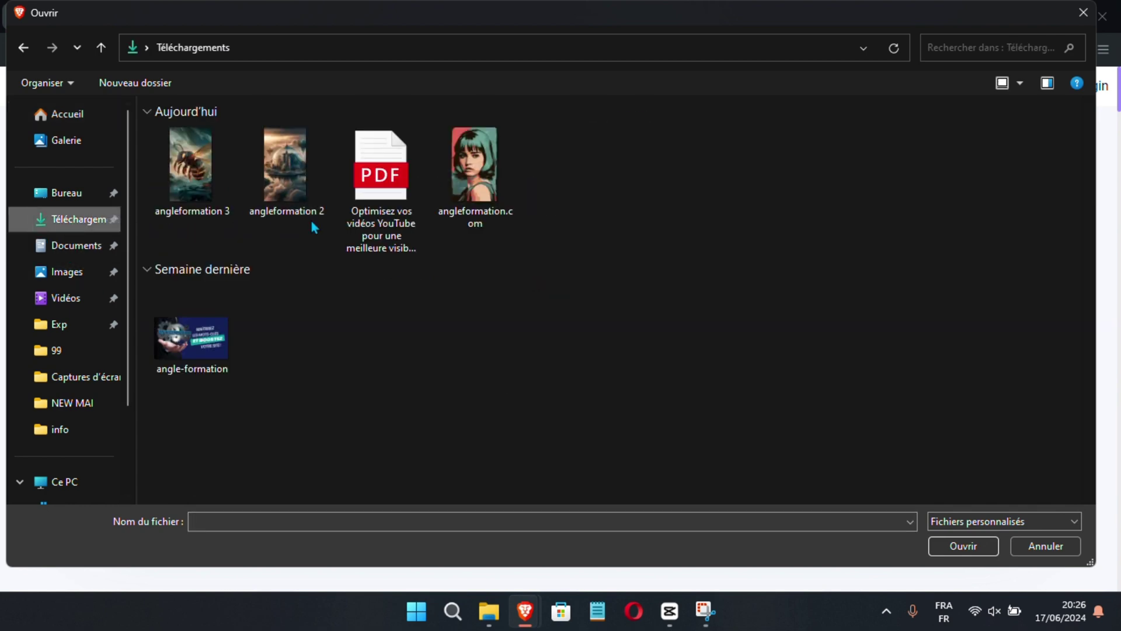
double_click(188, 338)
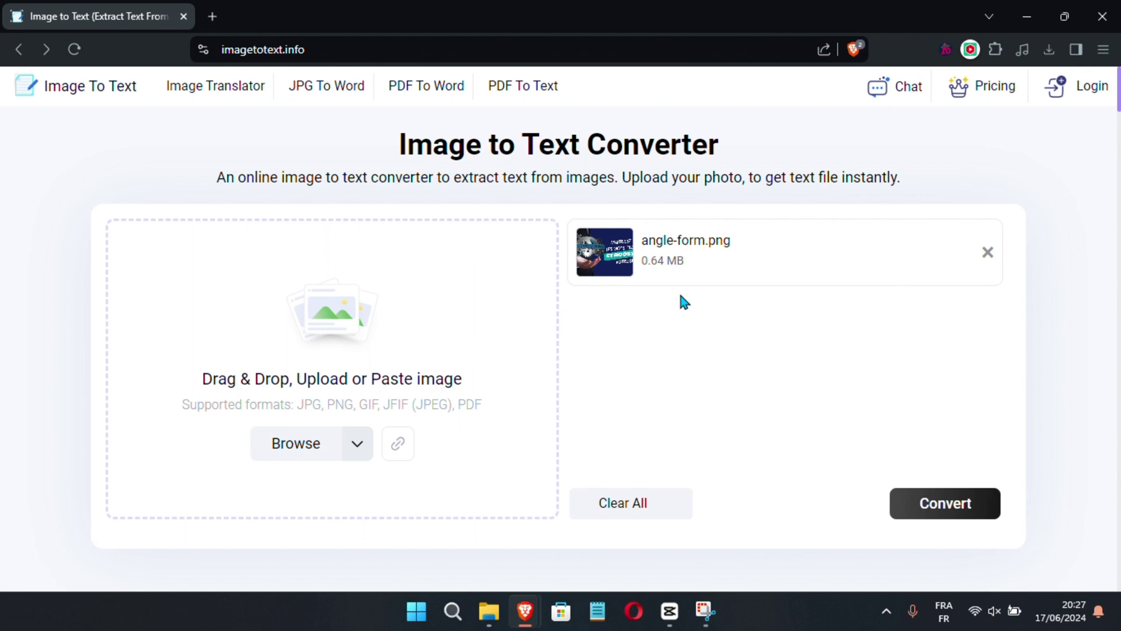
click(952, 506)
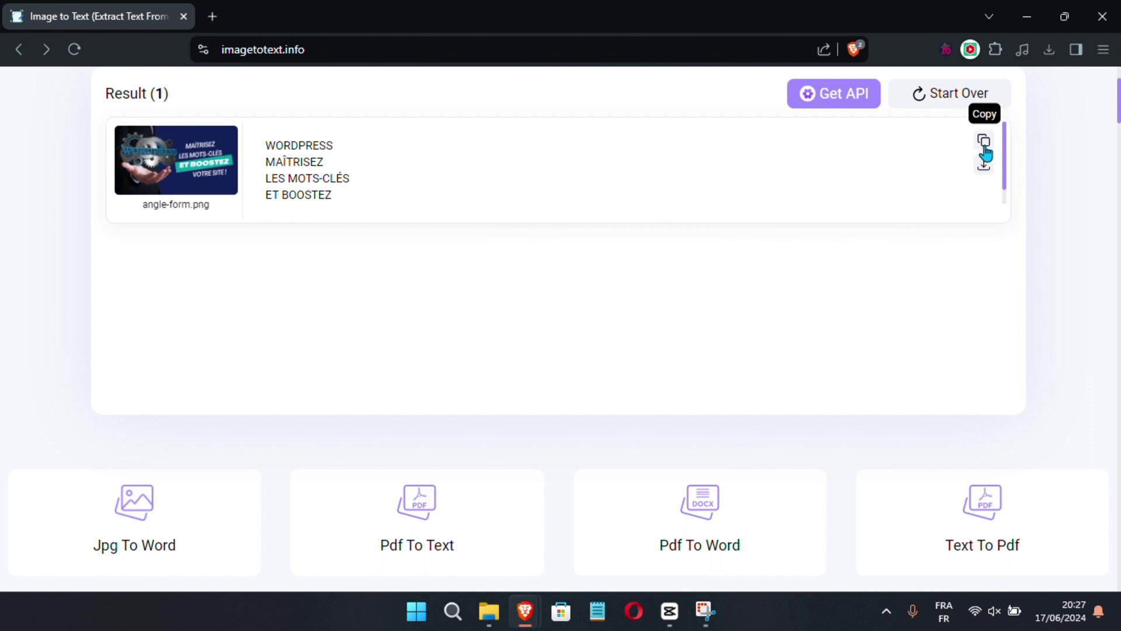
Step: Copy the extracted text and paste it as text only into a new blank Word document
click(983, 146)
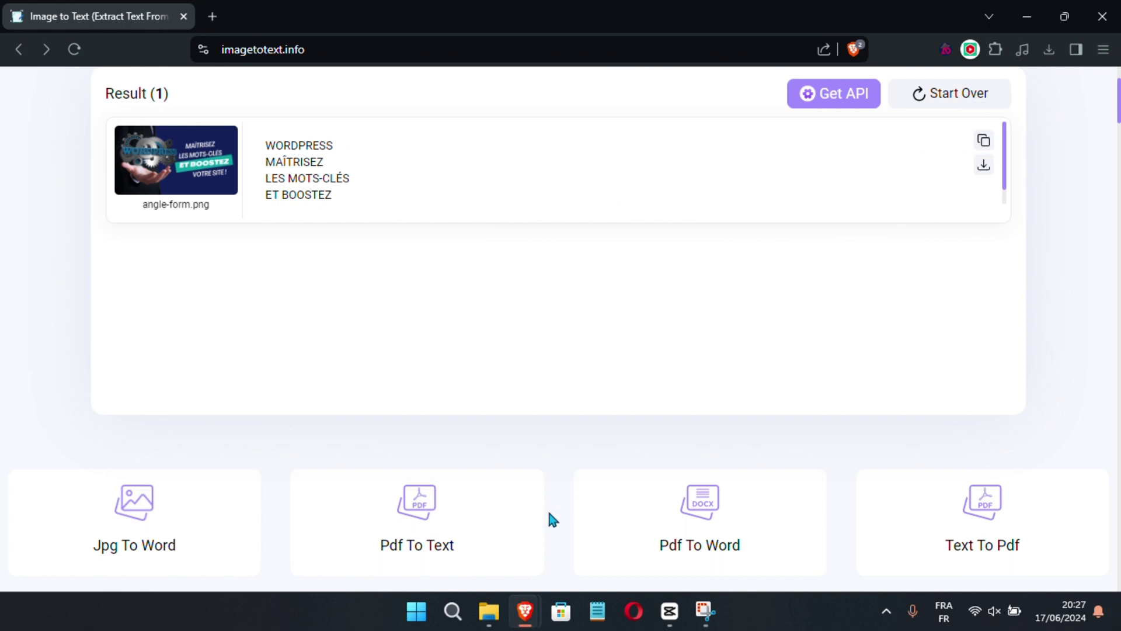
click(410, 623)
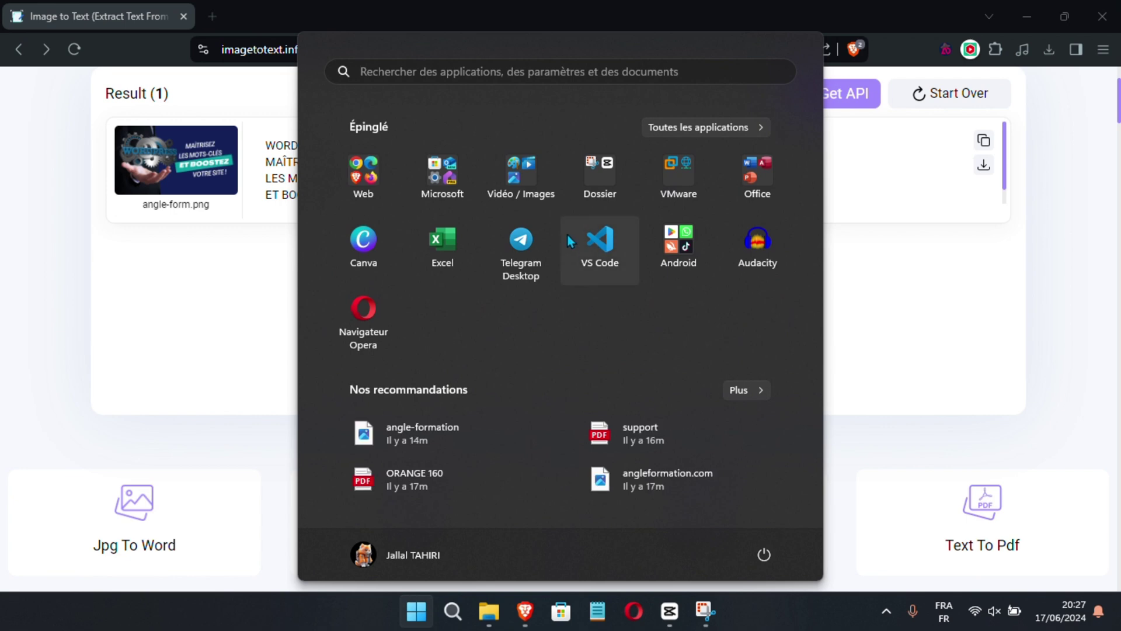
click(761, 177)
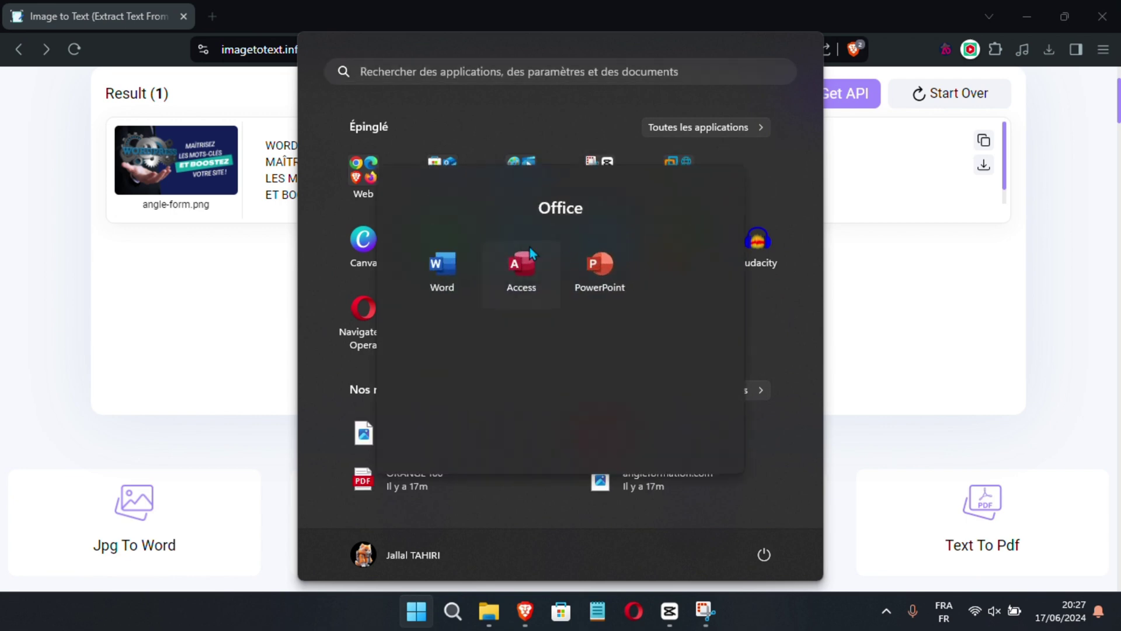
click(443, 265)
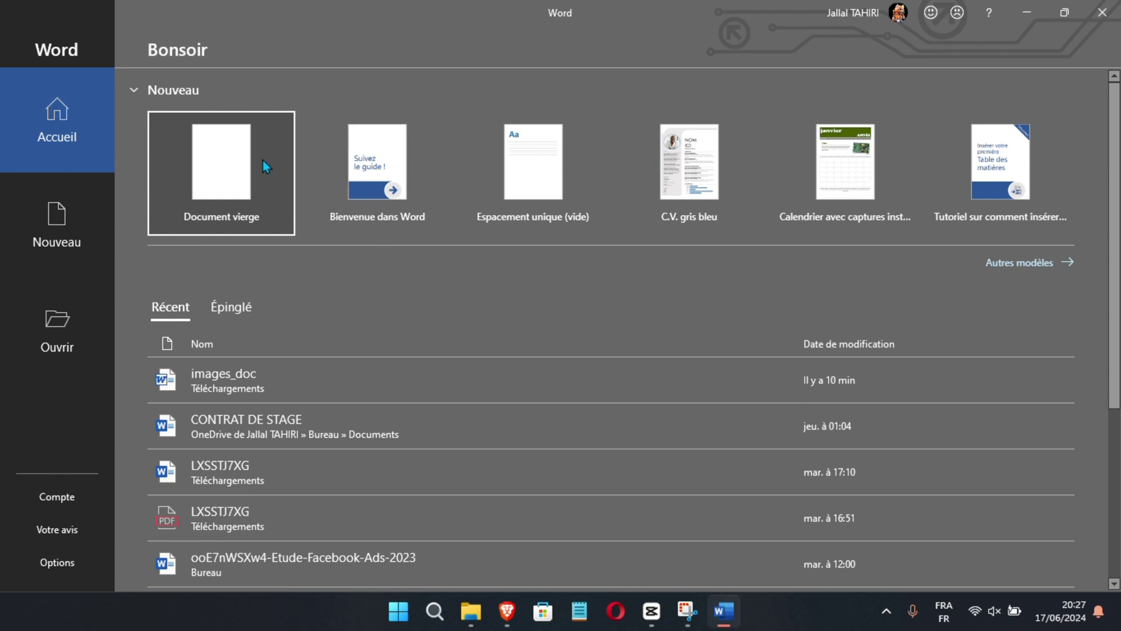
click(262, 161)
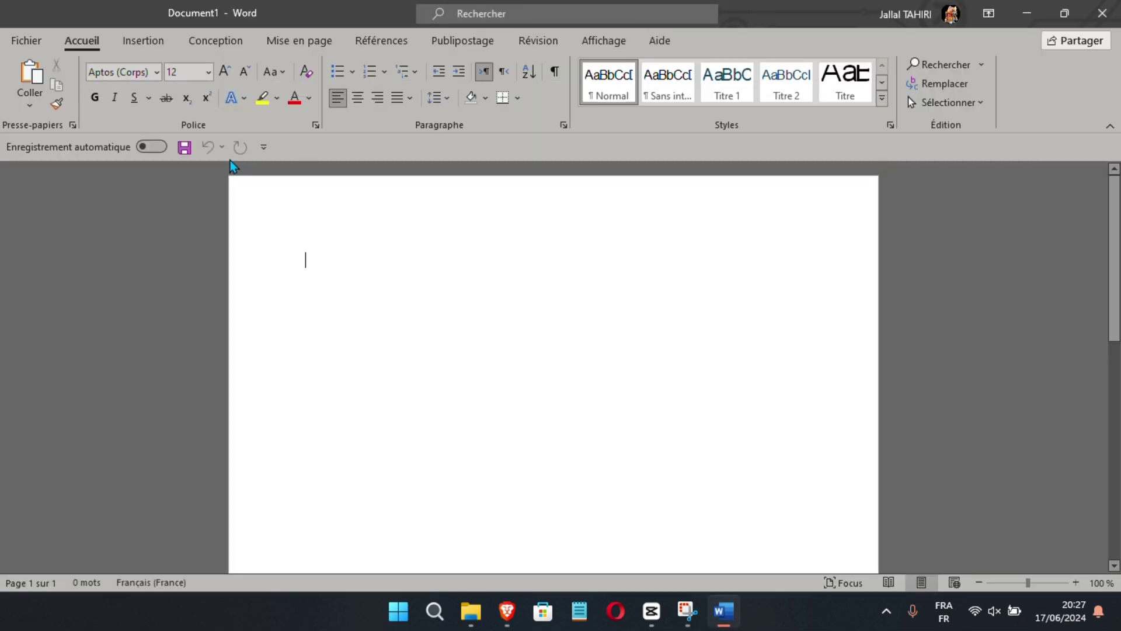
right_click(322, 264)
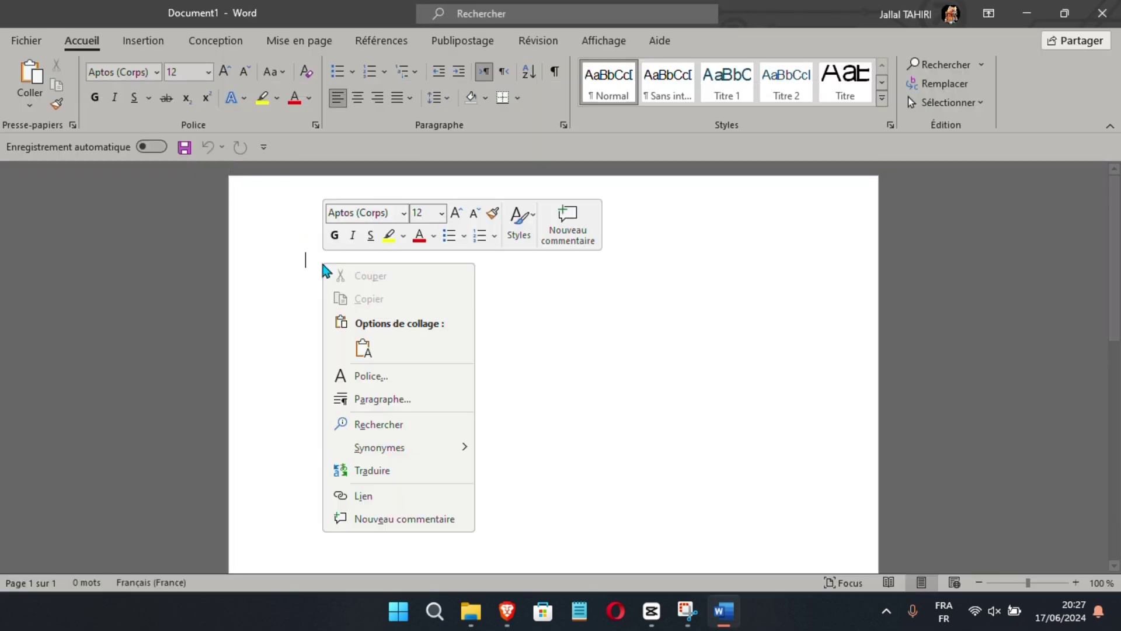
click(367, 348)
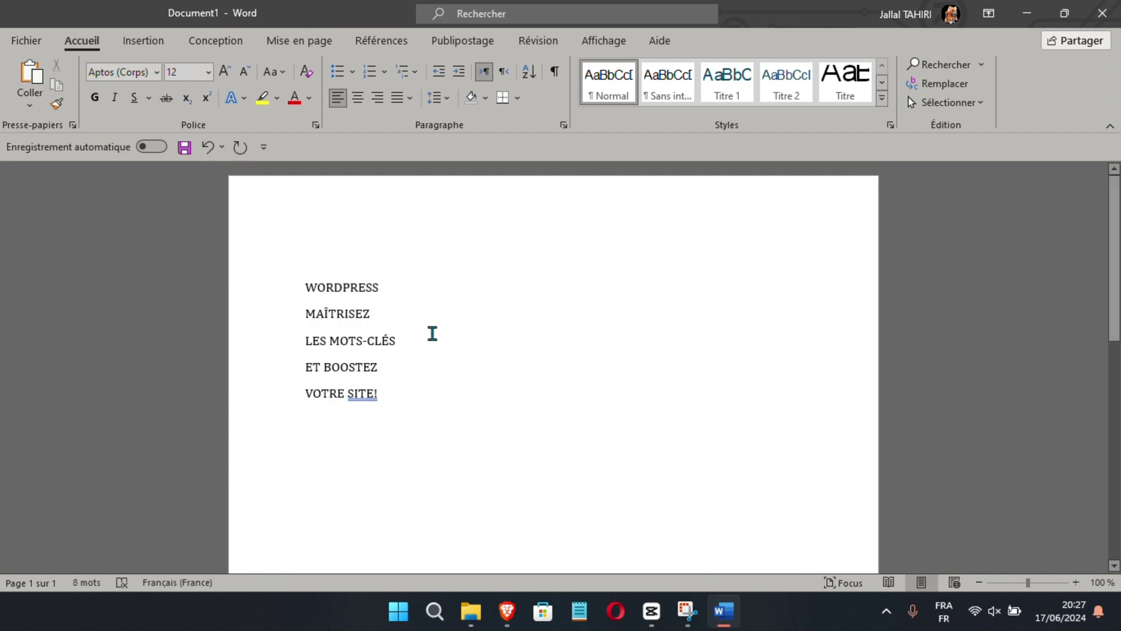
Step: Return to the browser and load the angle-formation image into the site's Image Translator
click(1031, 14)
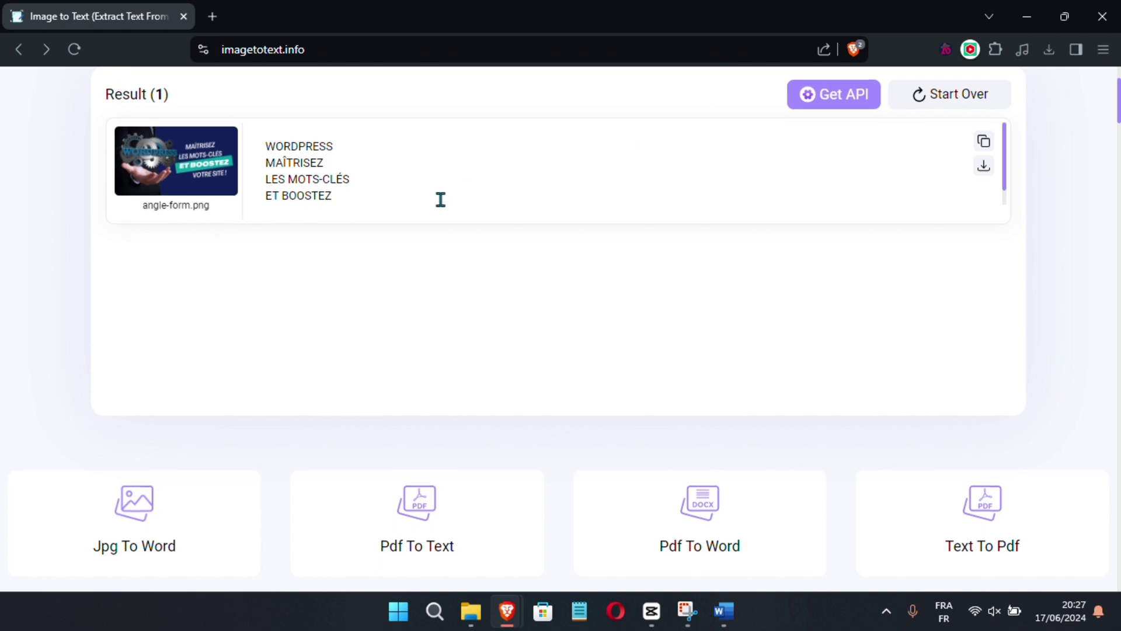
scroll(441, 200, up, 2)
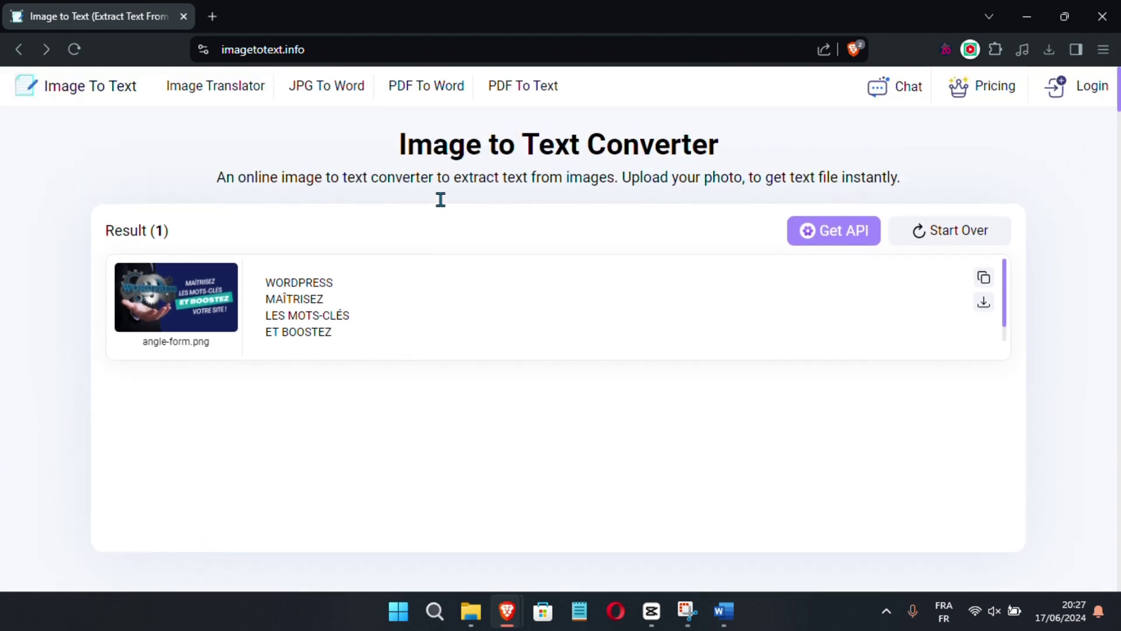
click(240, 92)
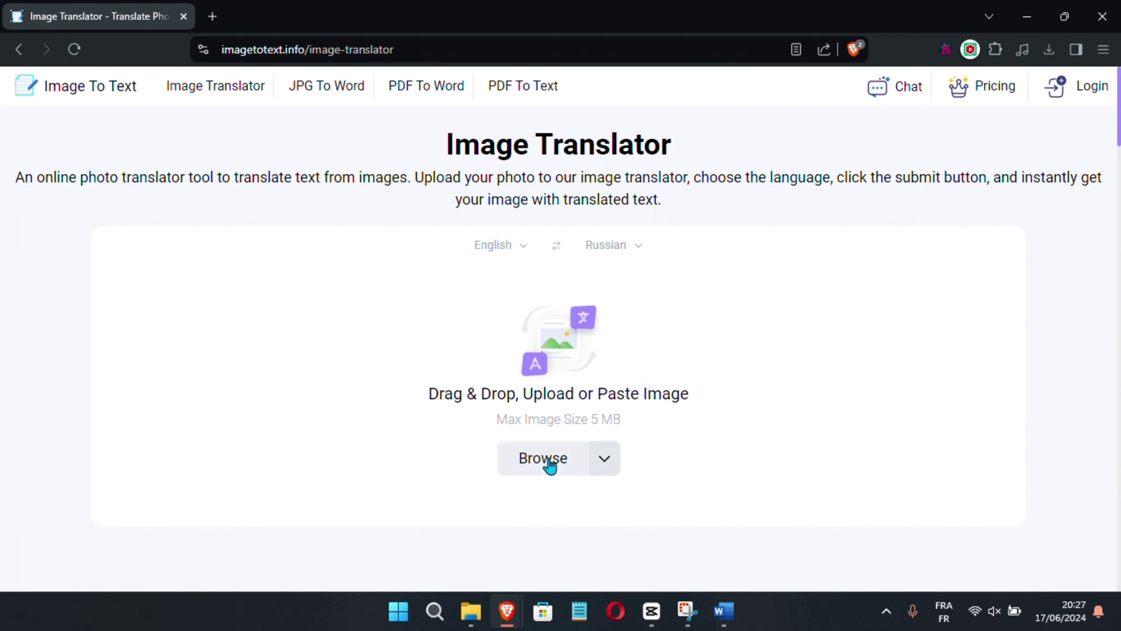
click(549, 461)
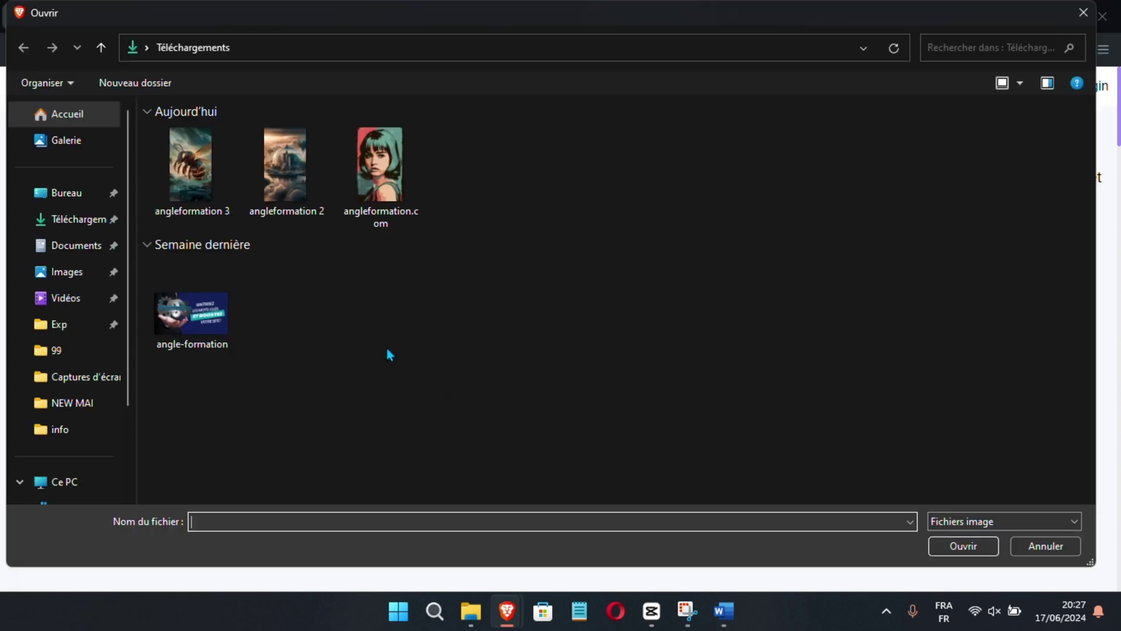
double_click(195, 306)
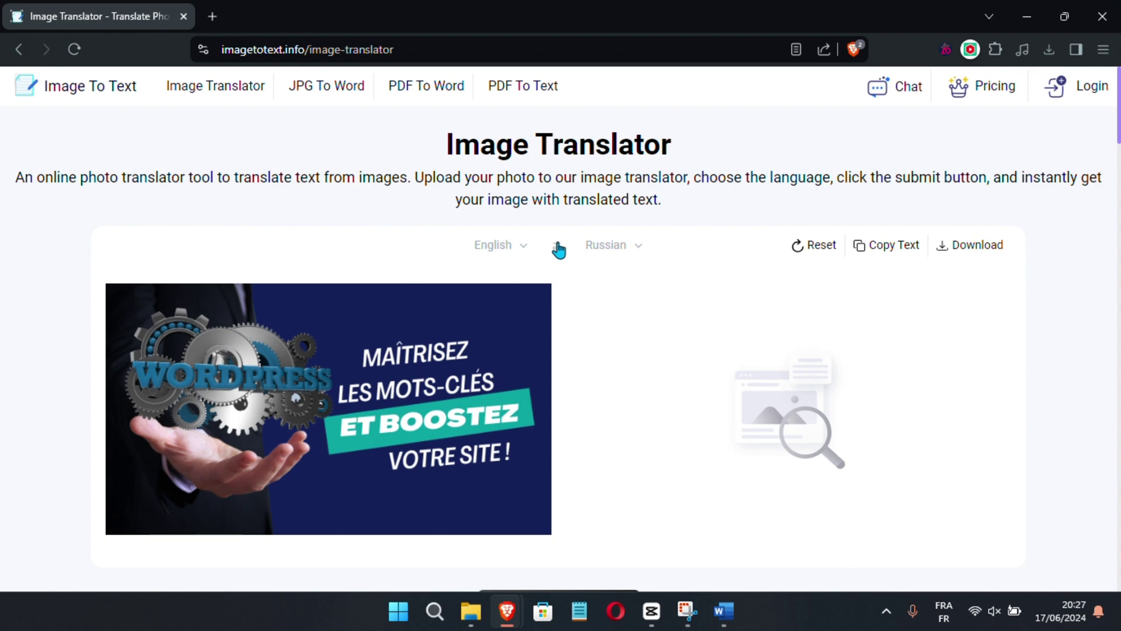
Step: Set the source language of the image translation to French
click(522, 246)
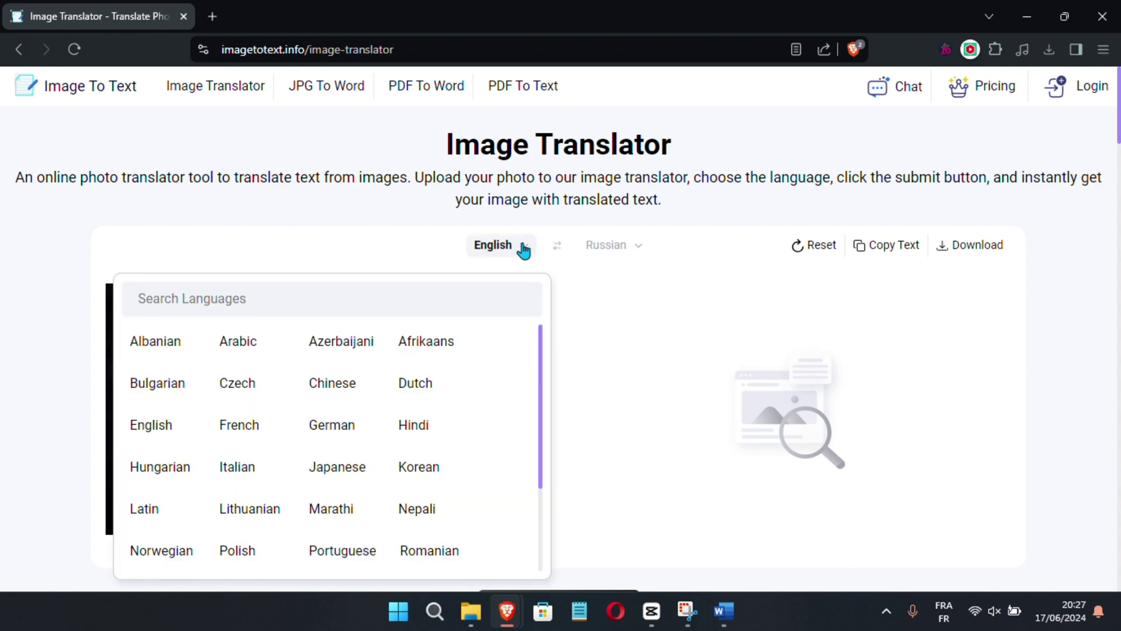
click(242, 291)
text(fr)
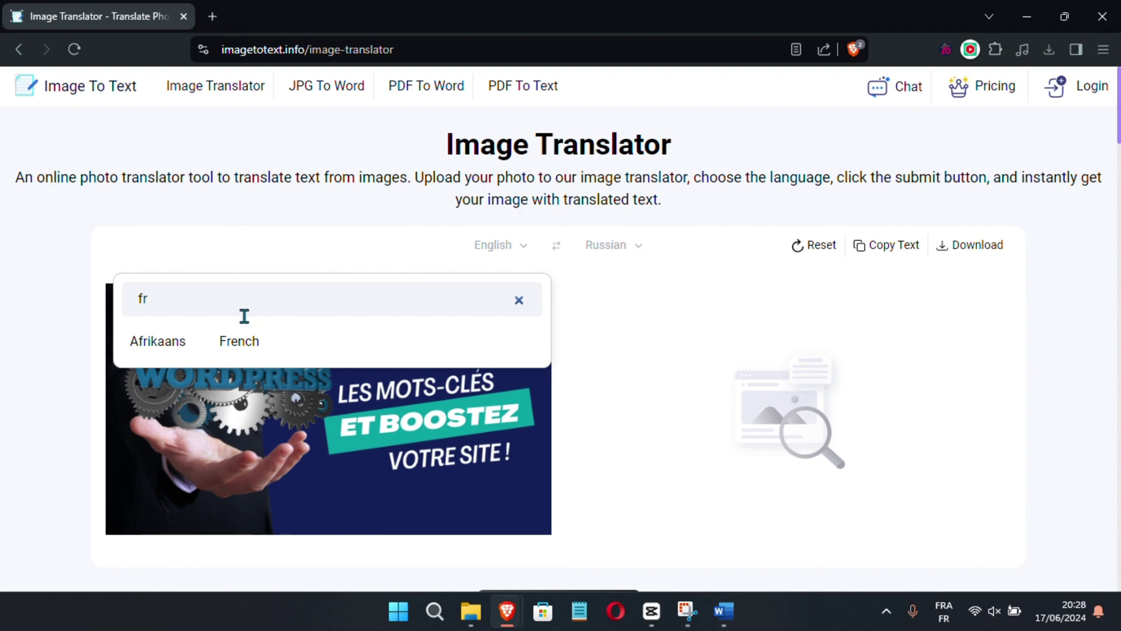
click(239, 341)
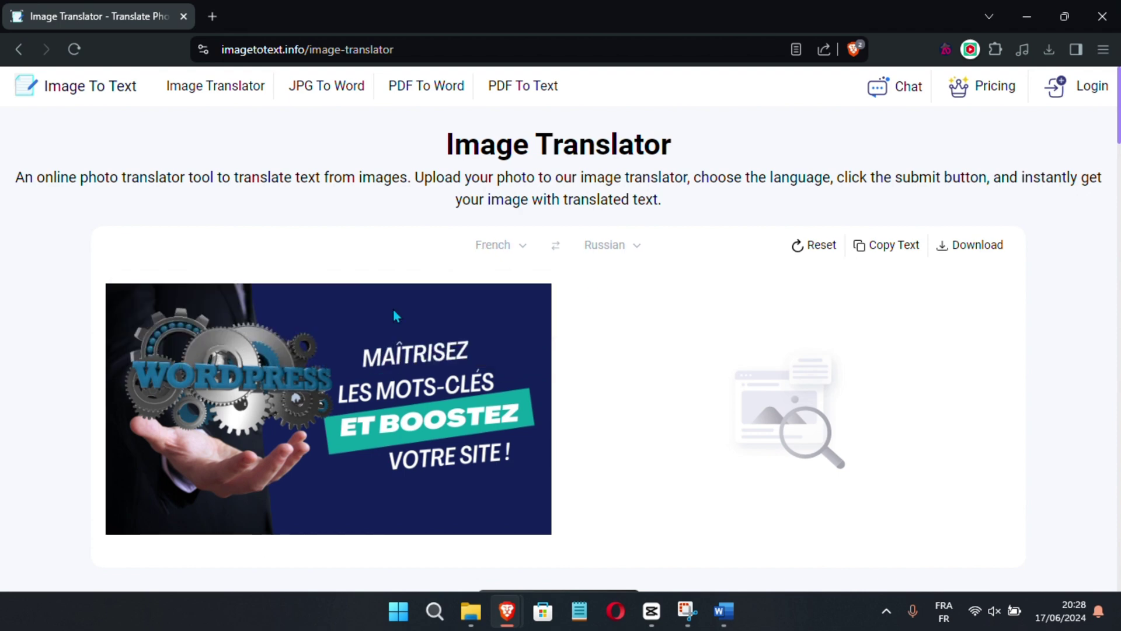
Step: Set the target language to English and translate the uploaded image
click(610, 248)
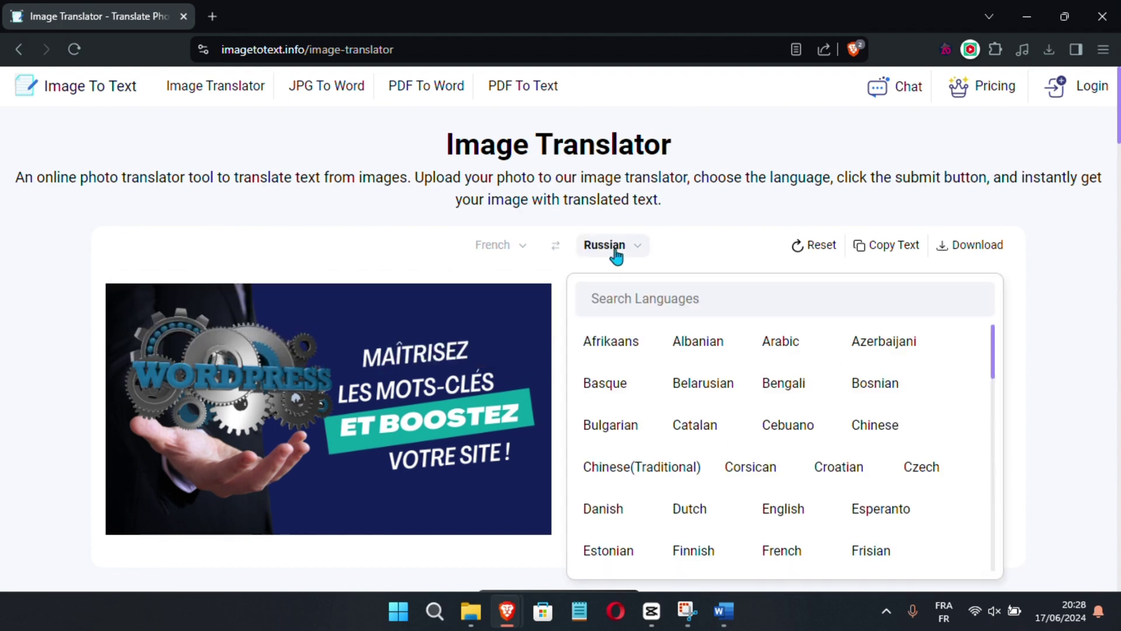
click(611, 301)
text(en)
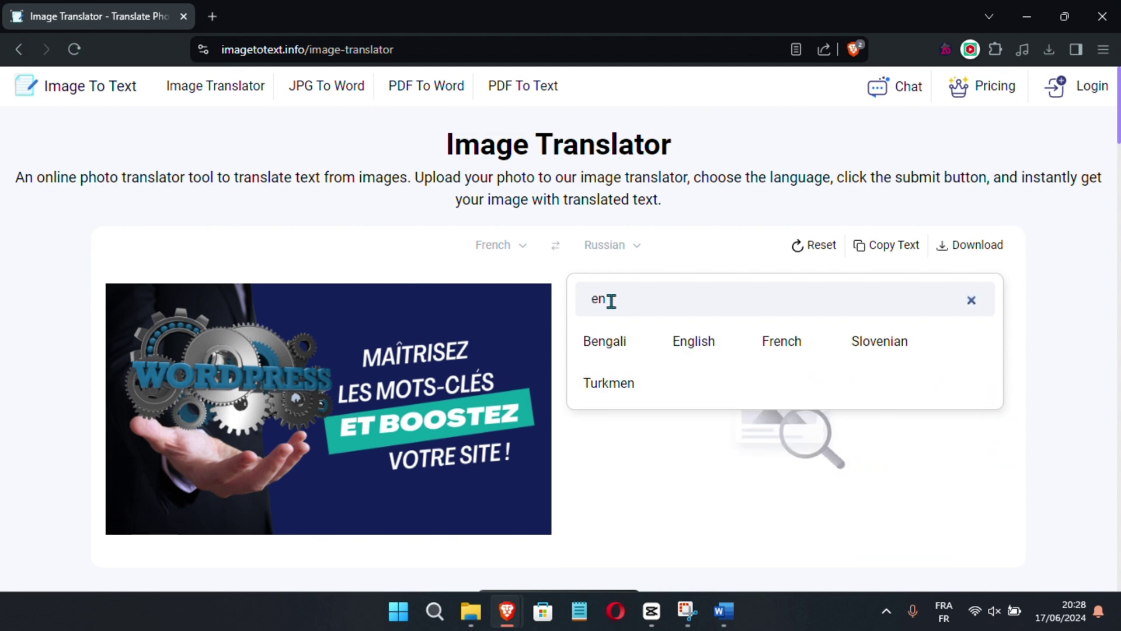
click(712, 351)
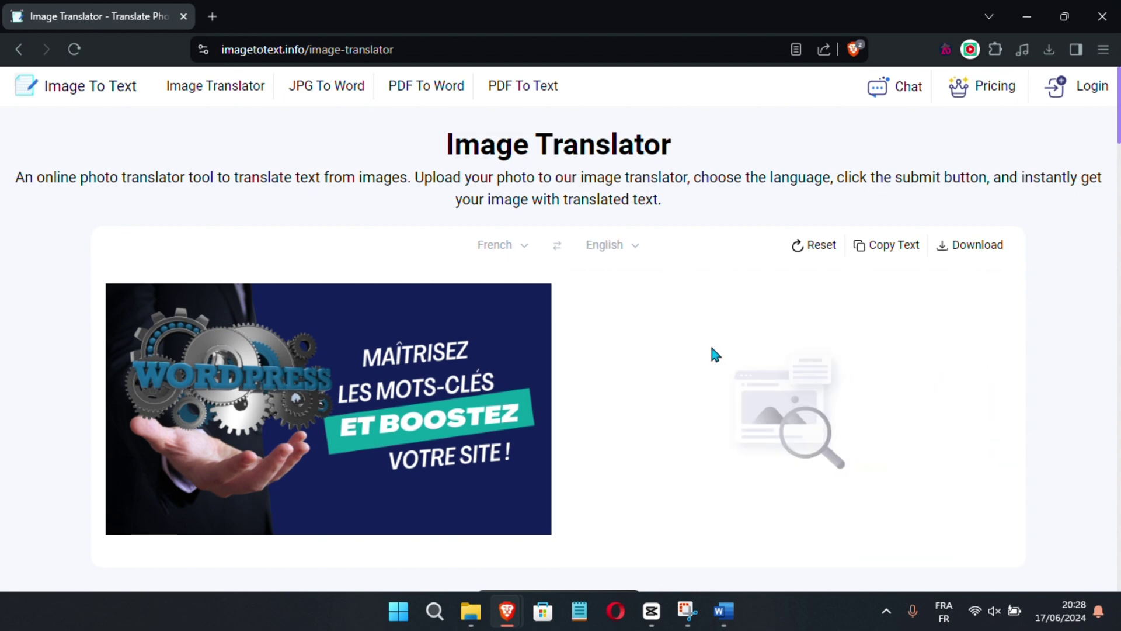
scroll(763, 359, down, 2)
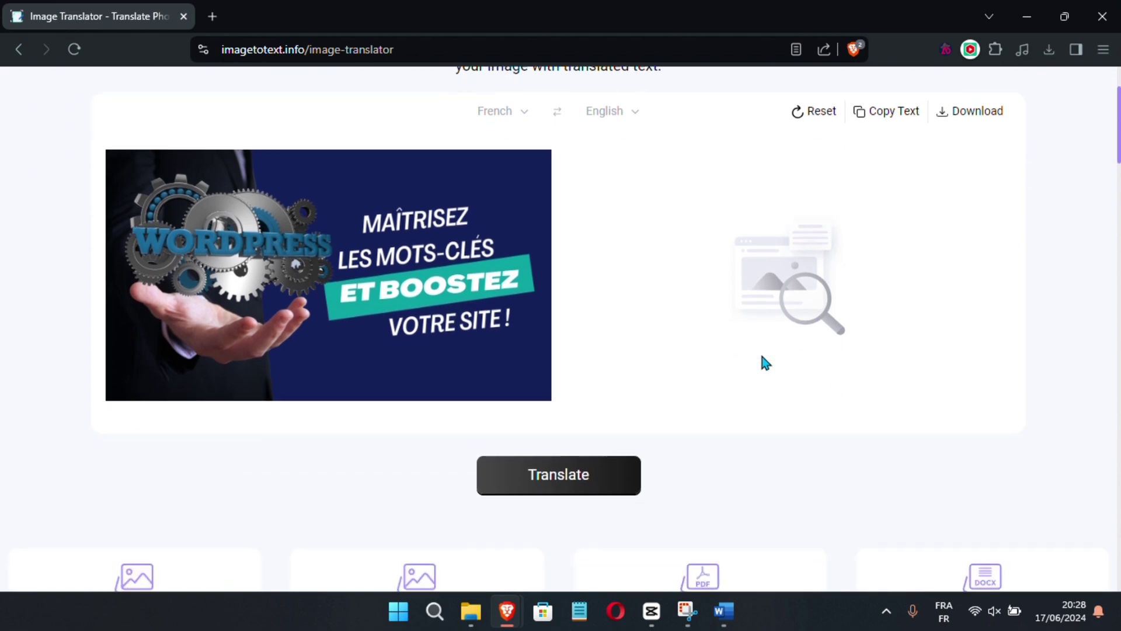
click(563, 484)
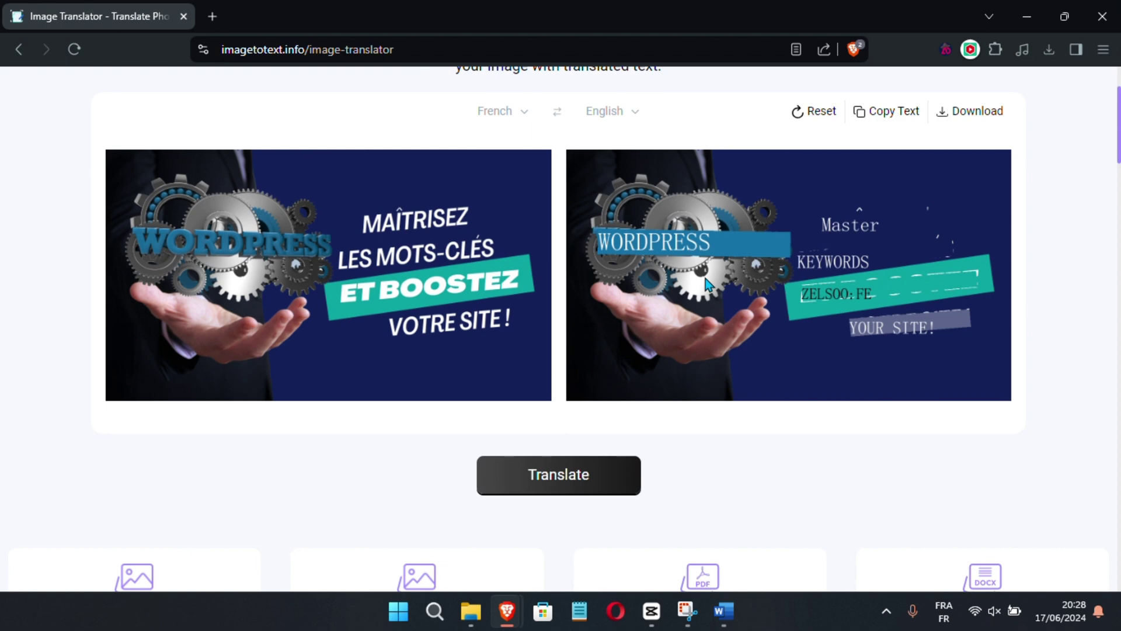
Step: Convert the facture orange PDF from the Documents folder with the site's PDF to Word converter
scroll(279, 139, up, 2)
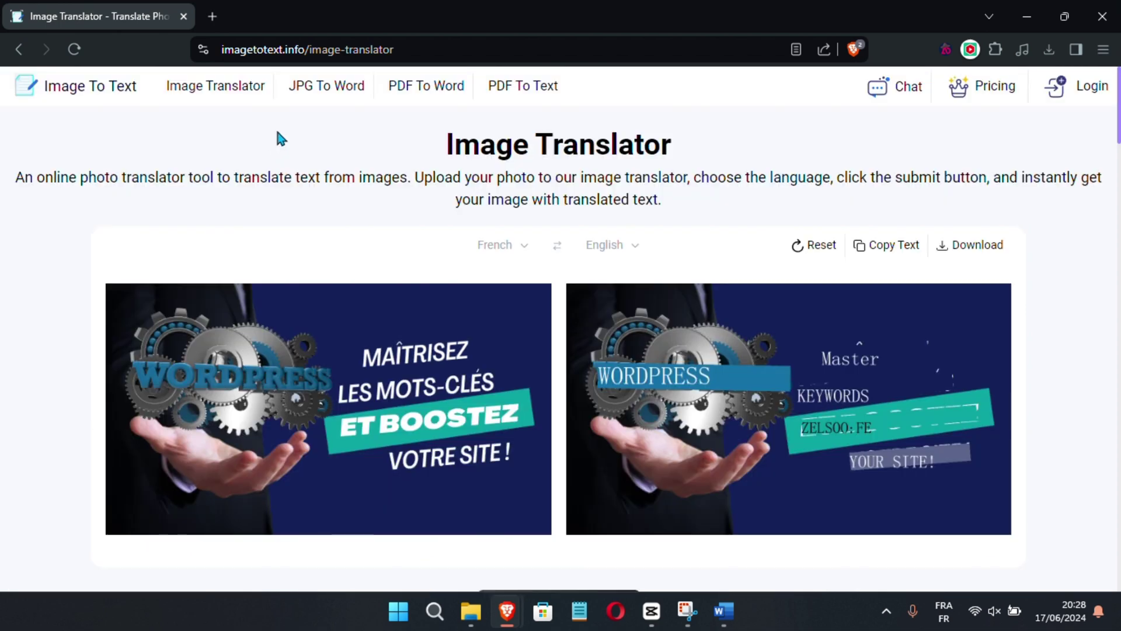
click(427, 90)
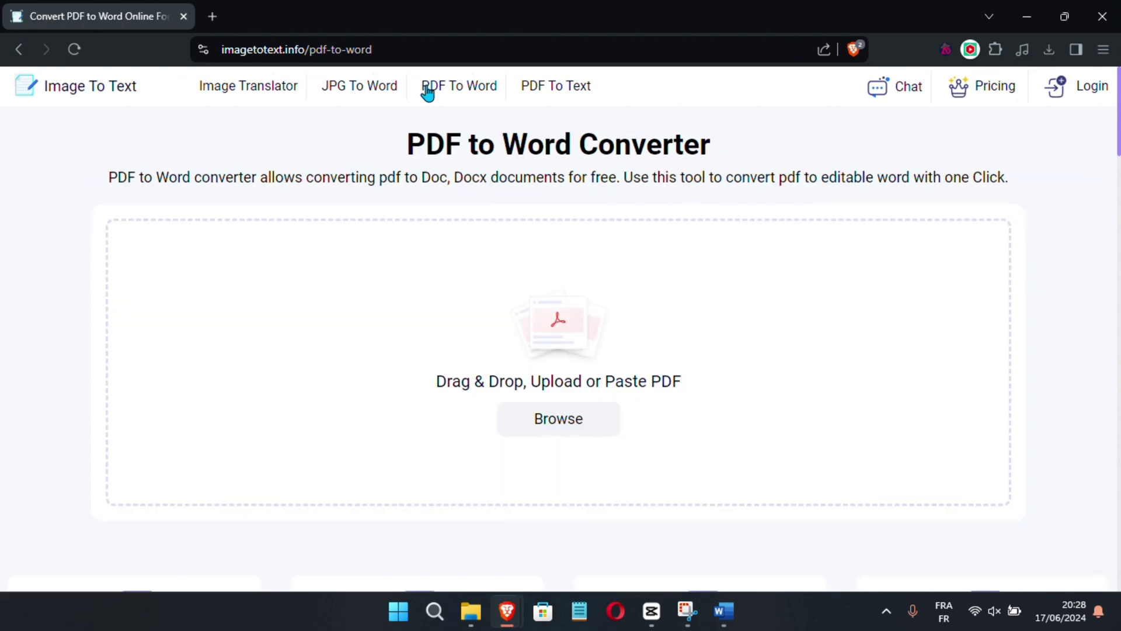
click(559, 420)
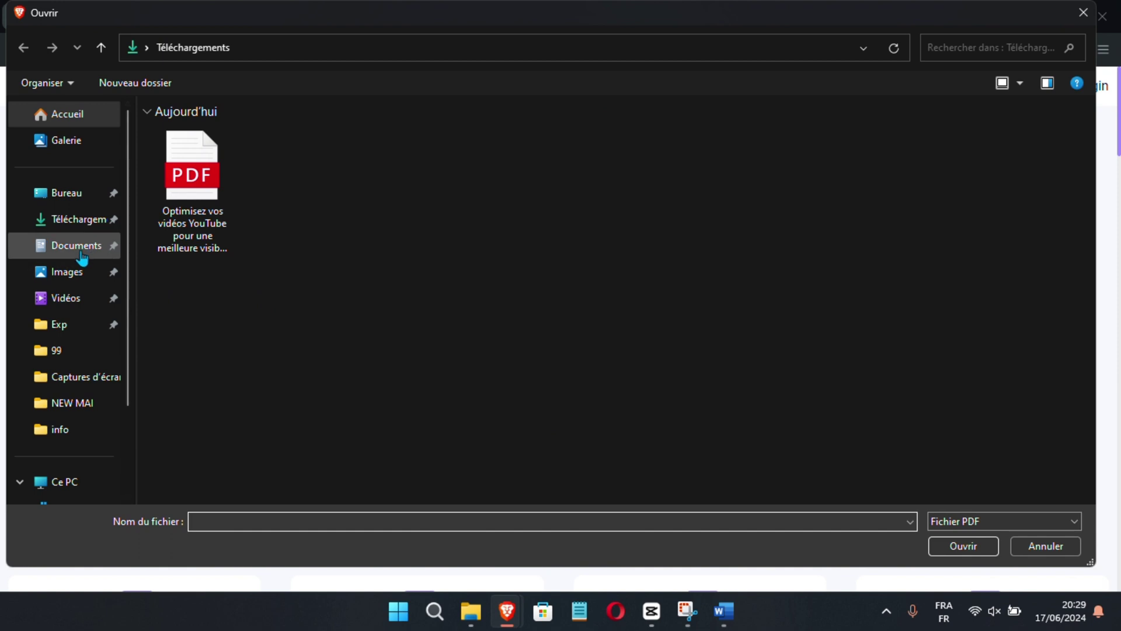
click(75, 253)
scroll(334, 259, down, 2)
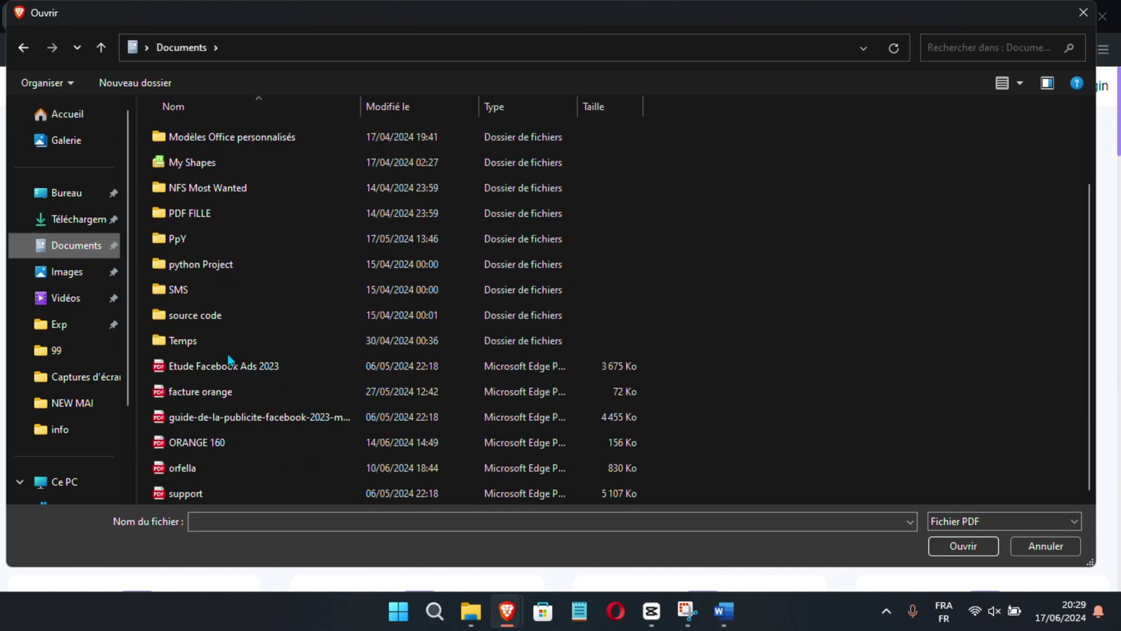
double_click(210, 393)
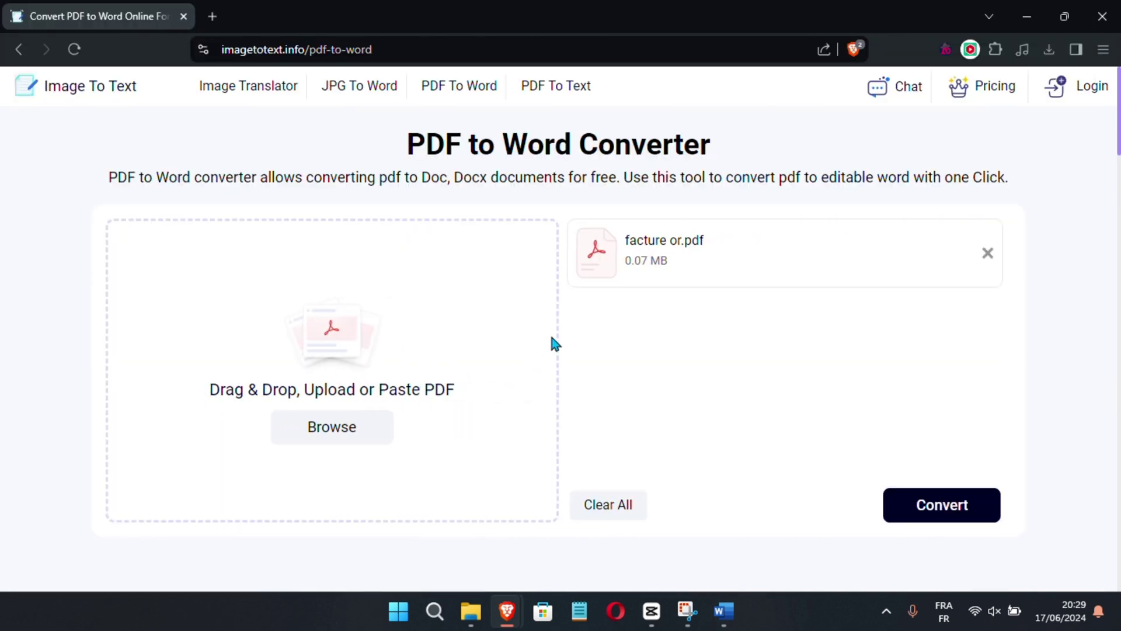
click(940, 509)
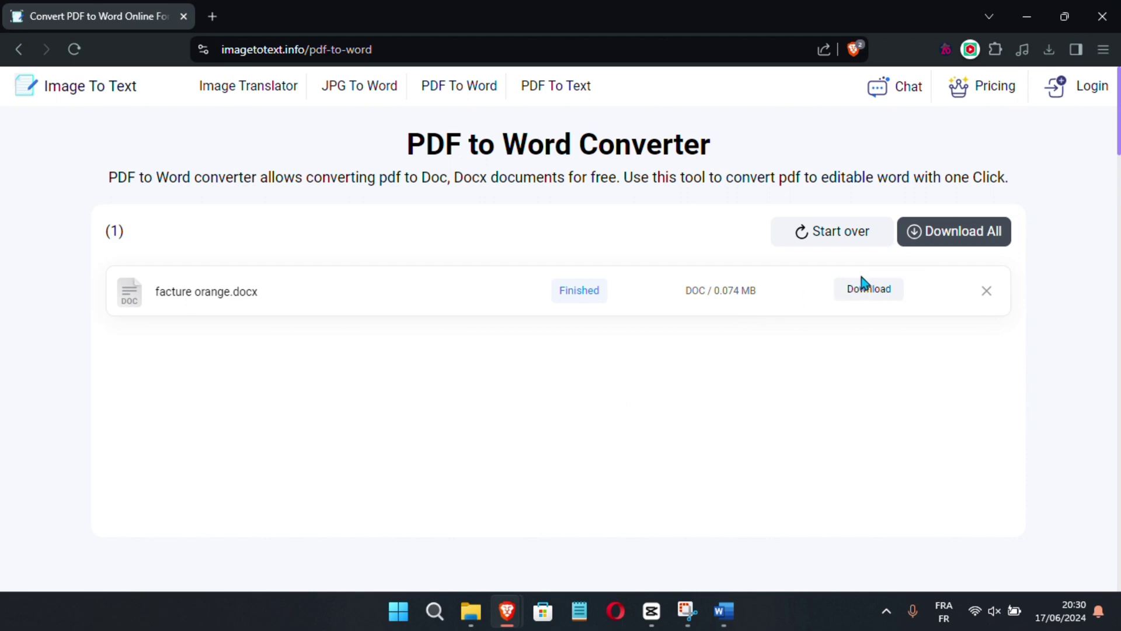
Step: Save the converted facture orange Word document to the Téléchargements folder and show it in File Explorer
click(864, 294)
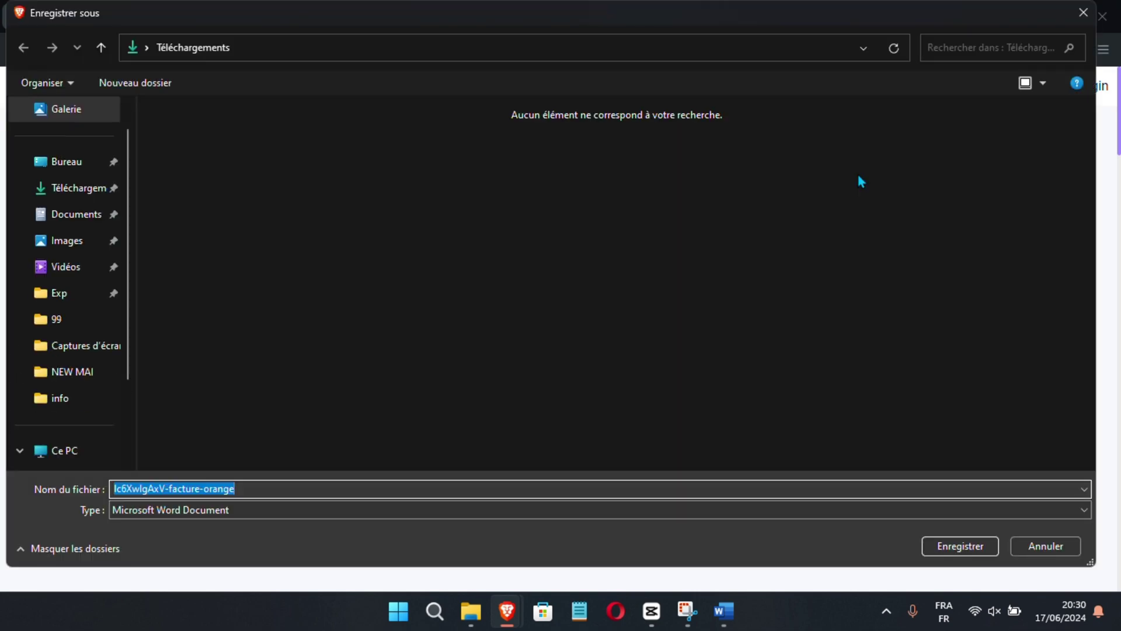
click(72, 196)
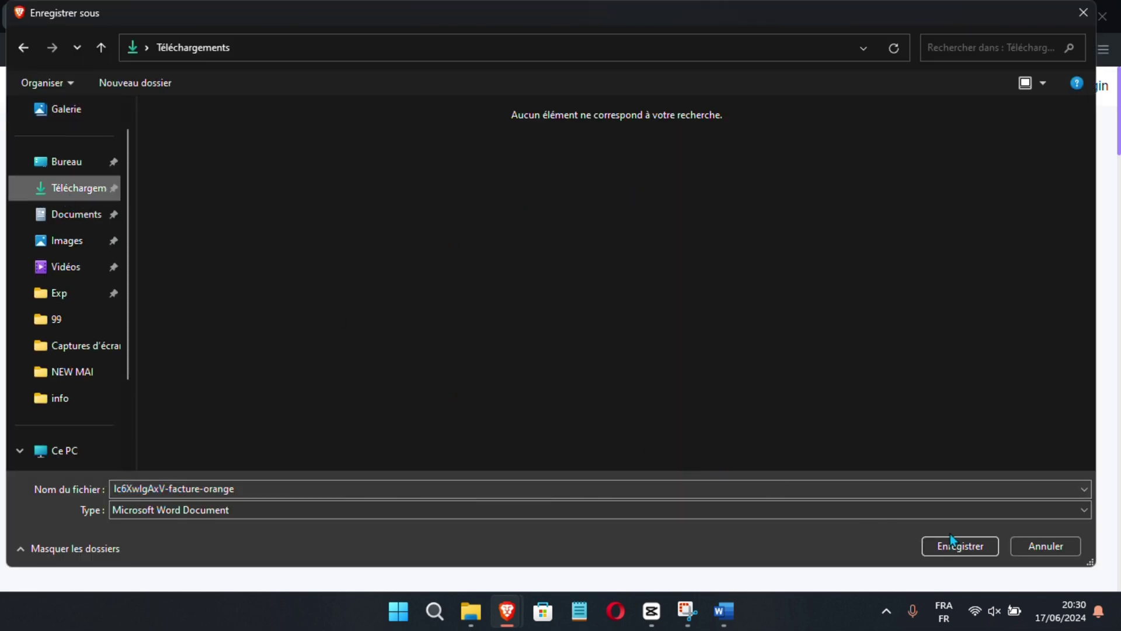
click(974, 550)
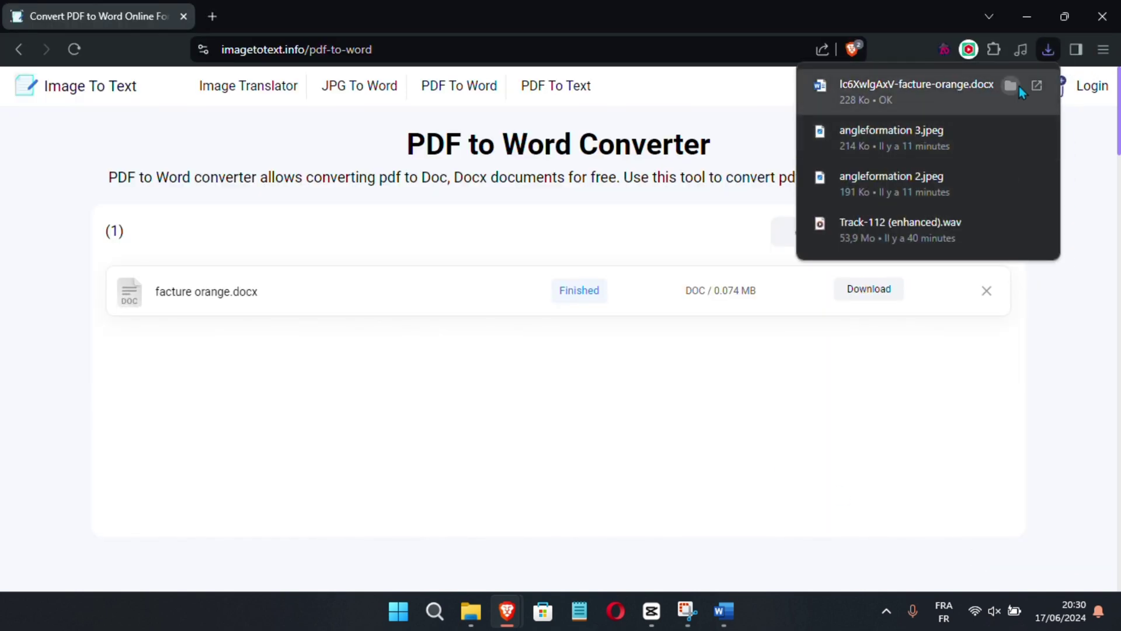
click(1019, 87)
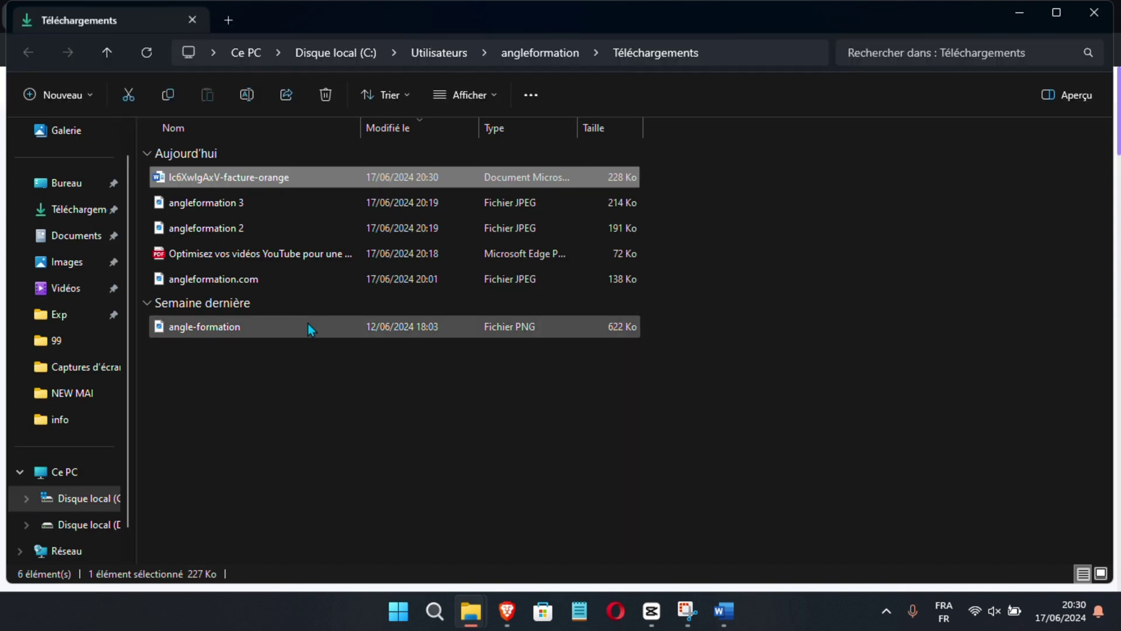
Step: Extract the text of the Optimisez vos vidéos YouTube pour une meilleure visibilité PDF in Téléchargements with the site's PDF to Text converter
mouse_move(261, 181)
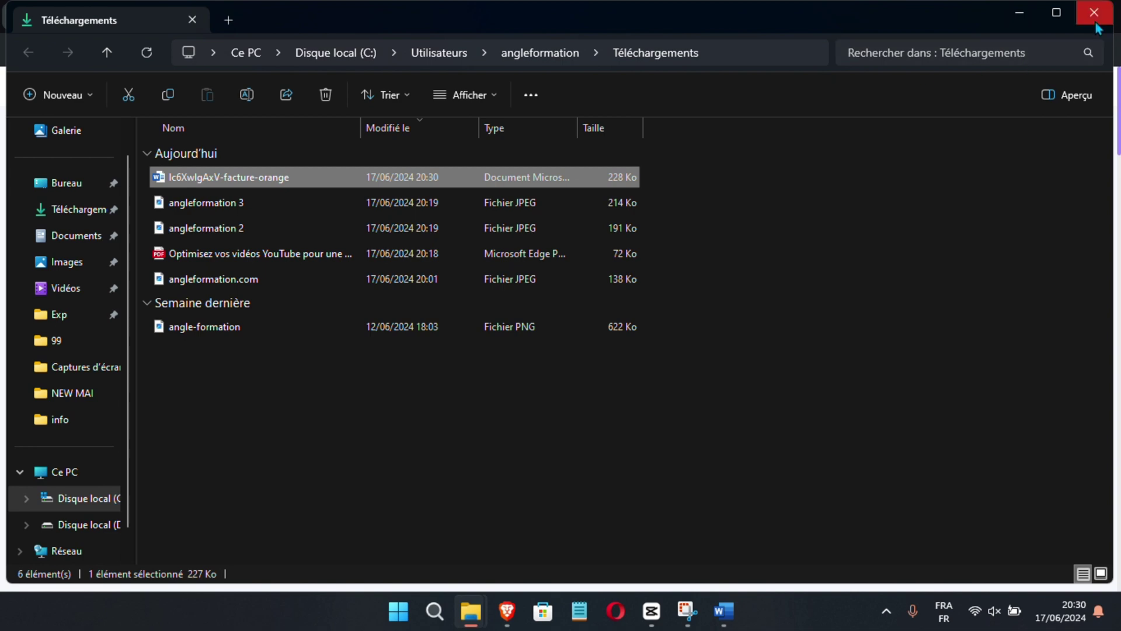
click(1019, 12)
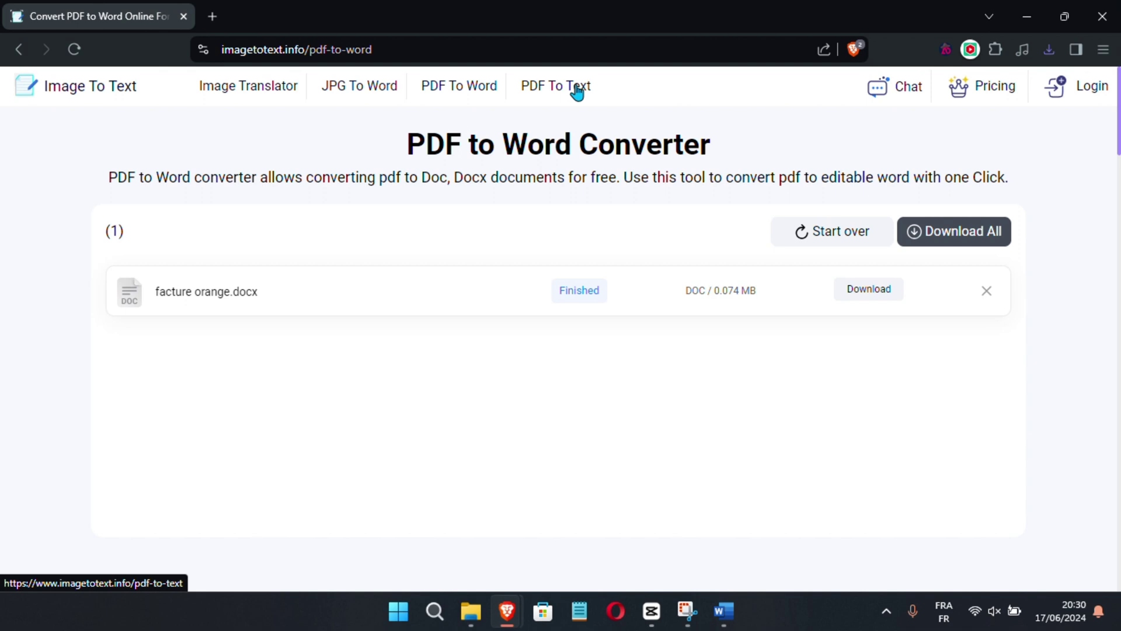
click(559, 92)
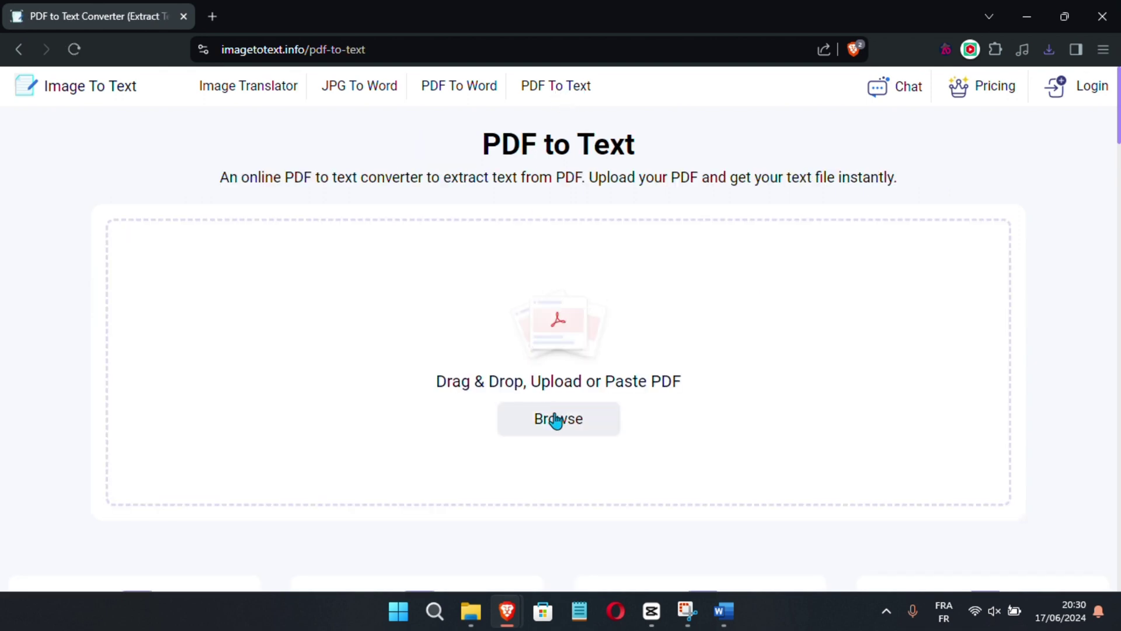
click(559, 435)
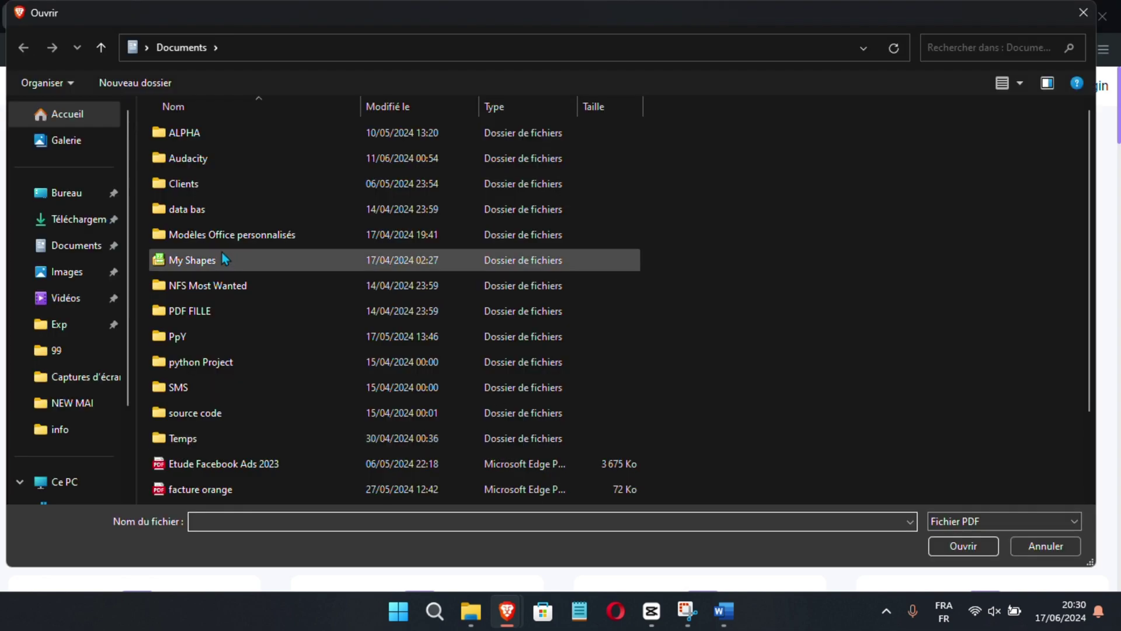
click(78, 220)
double_click(198, 217)
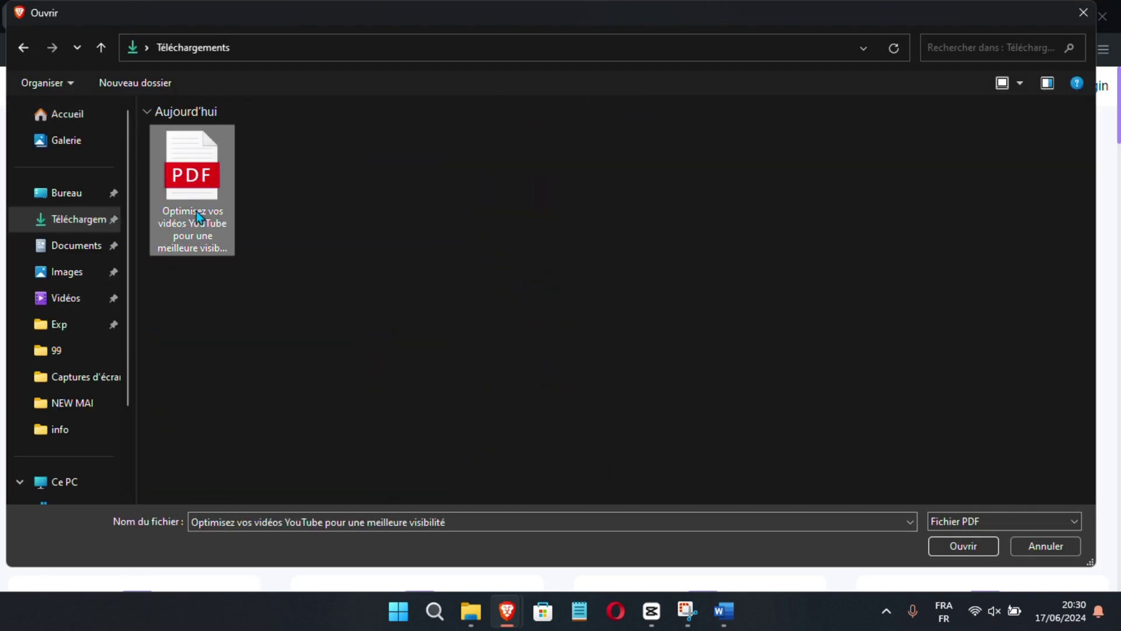
click(942, 517)
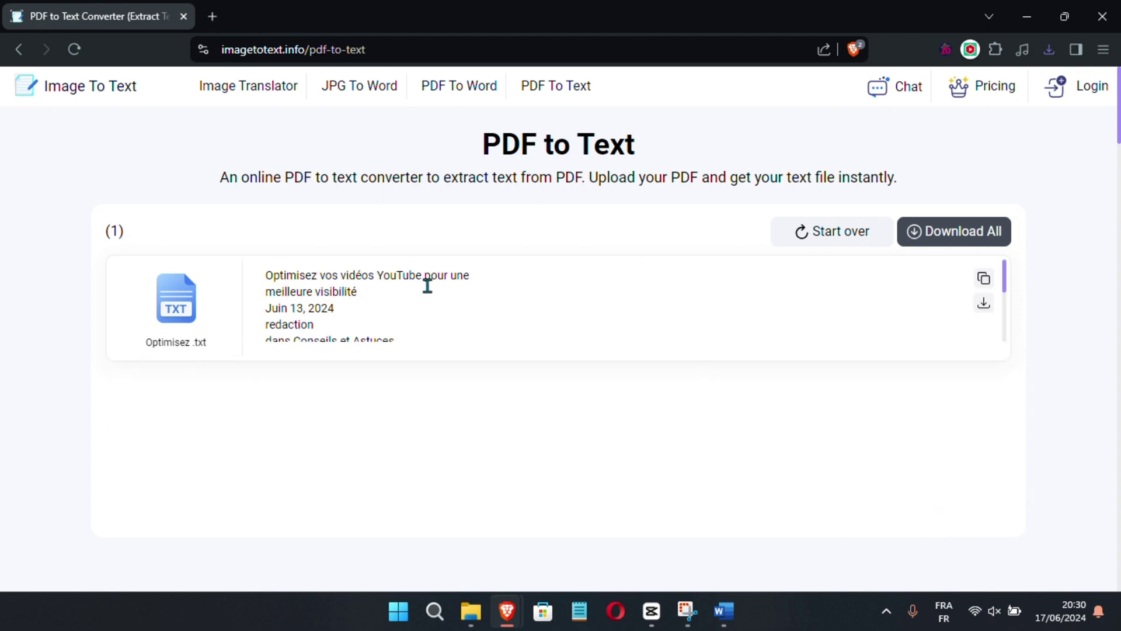
Step: Copy the text extracted from the PDF and replace the whole content of Document1 in Word with it
scroll(428, 285, down, 5)
scroll(428, 285, up, 5)
click(986, 280)
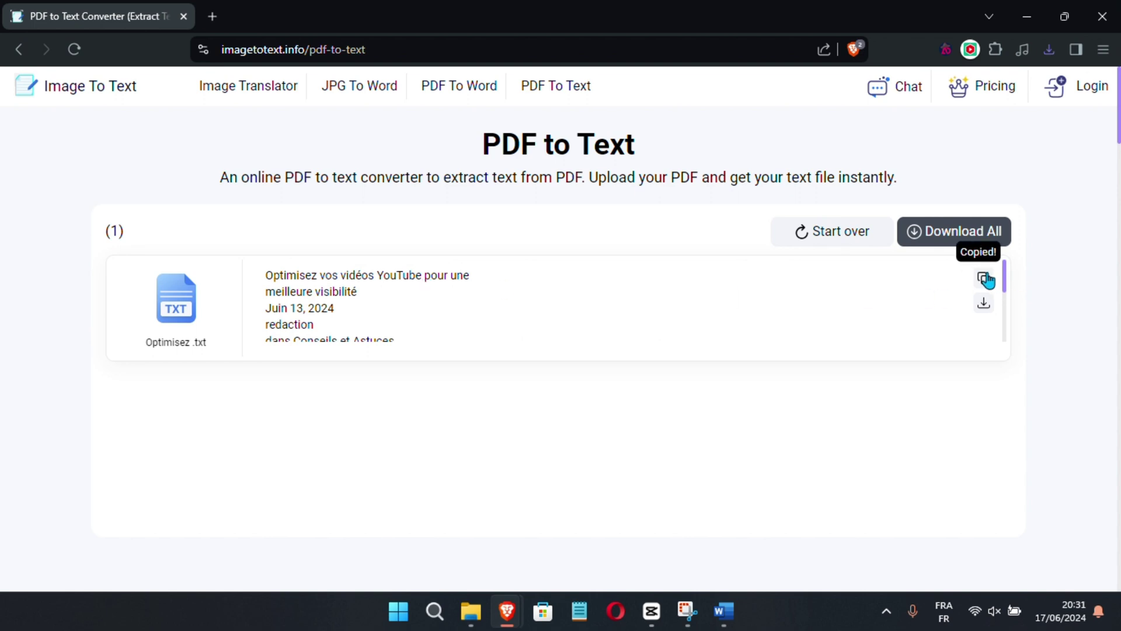
click(732, 621)
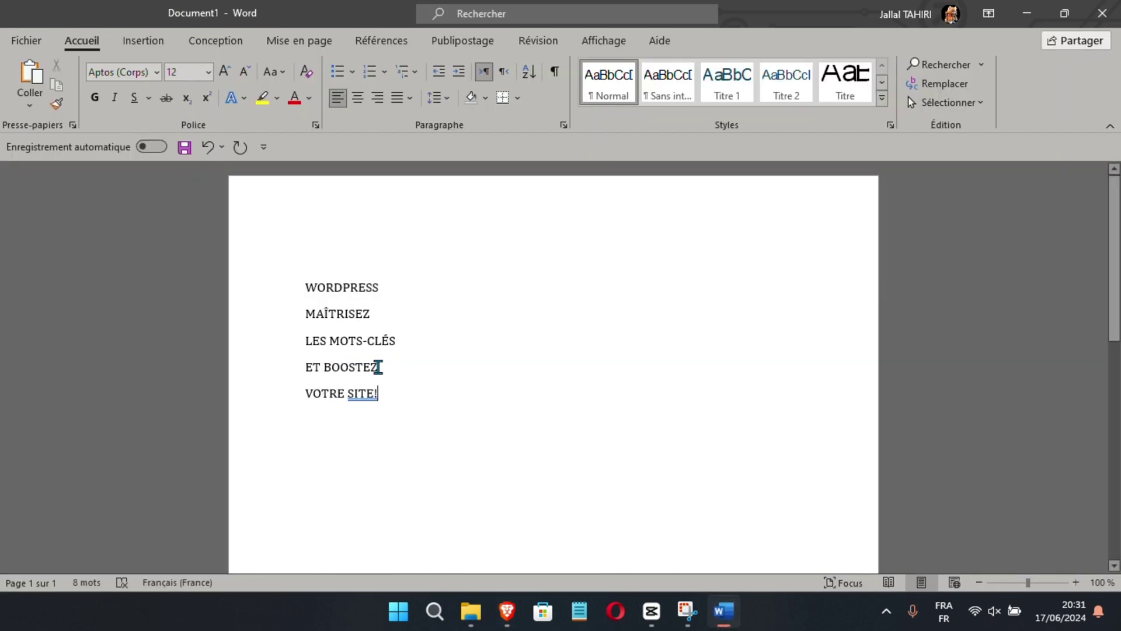
key(ctrl+a)
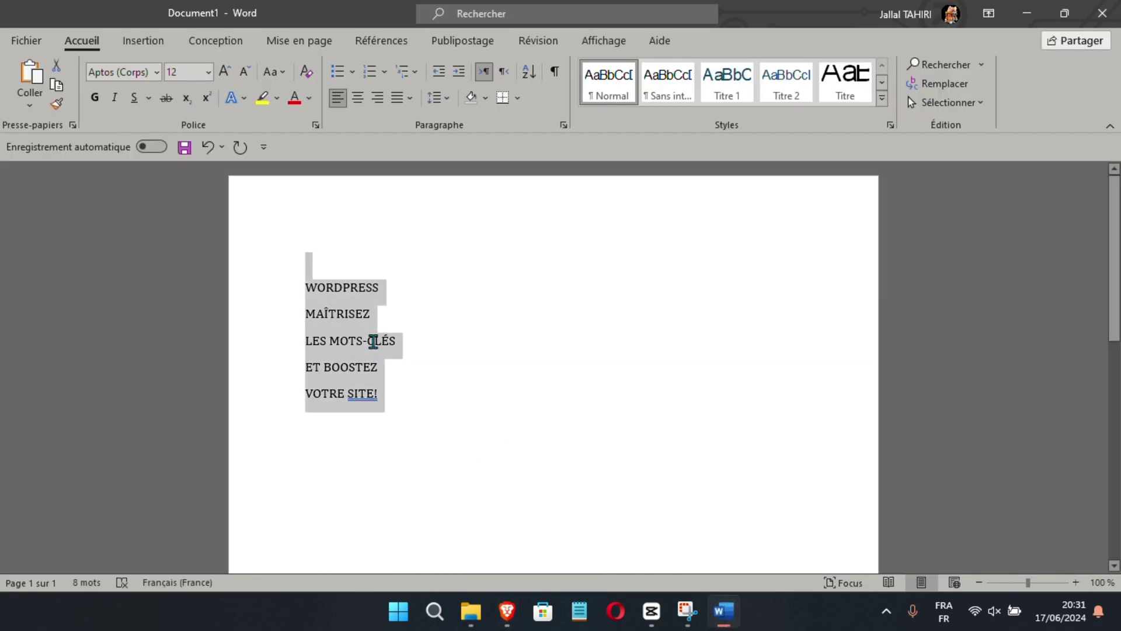
key(Delete)
key(ctrl+v)
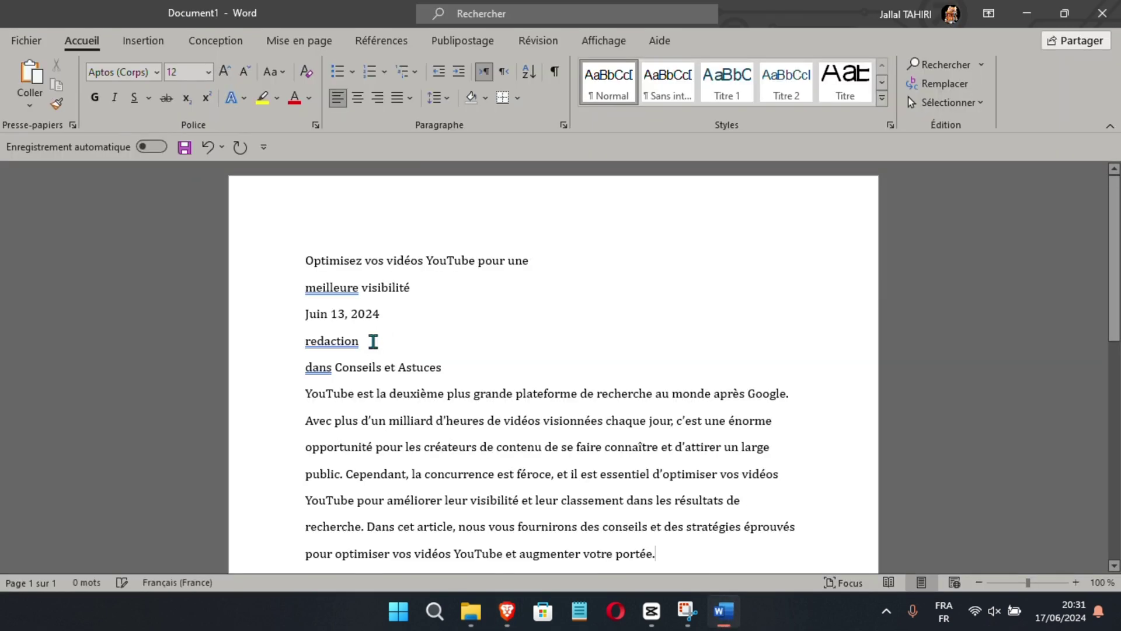
click(1026, 13)
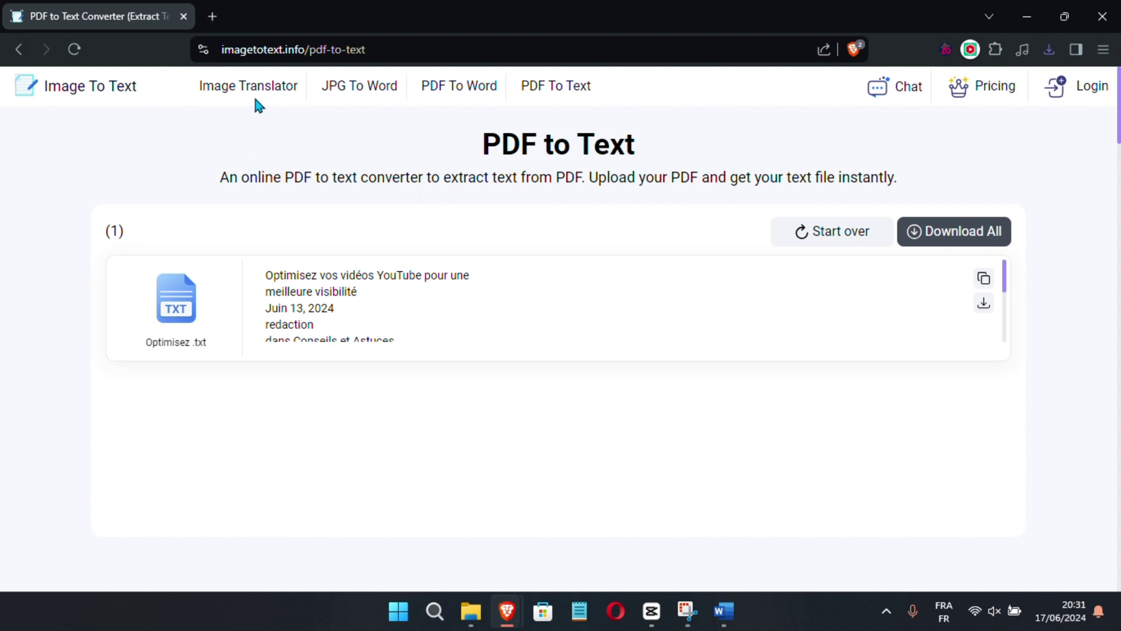
Step: Convert the images angleformation 3, angleformation 2 and angleformation.com from Téléchargements with the site's JPG To Word converter
click(357, 91)
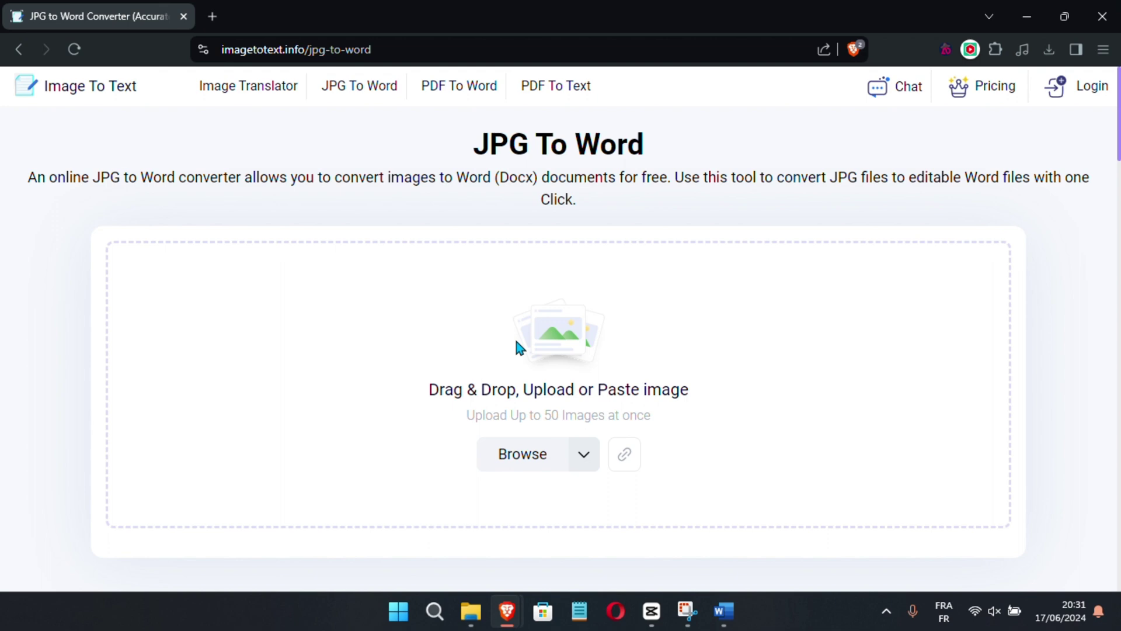
click(536, 454)
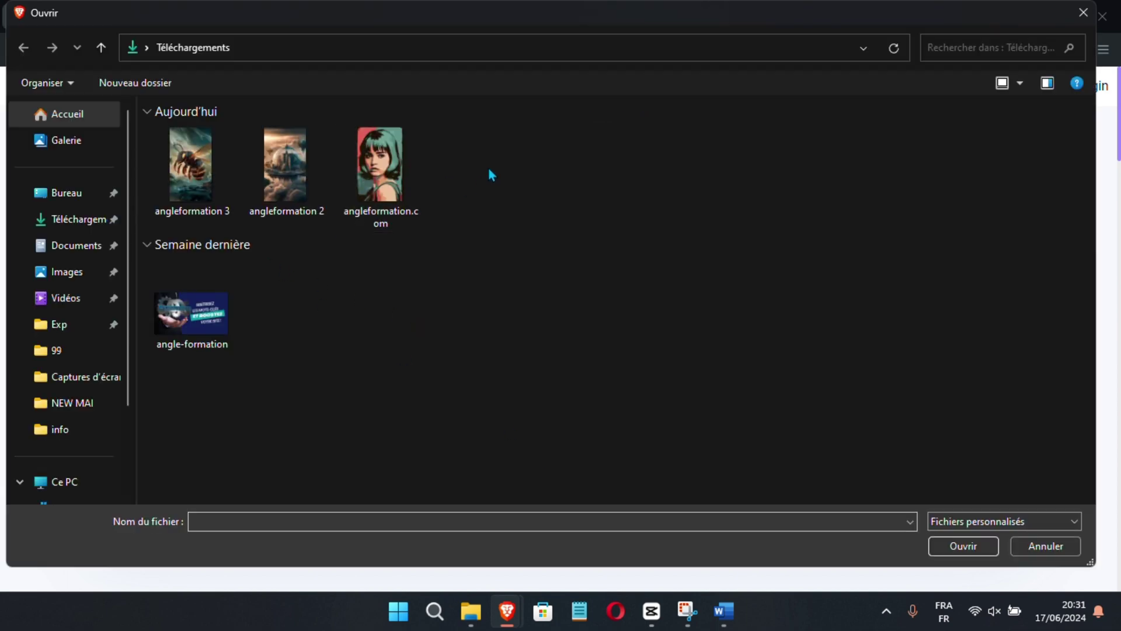
drag(488, 167, 190, 137)
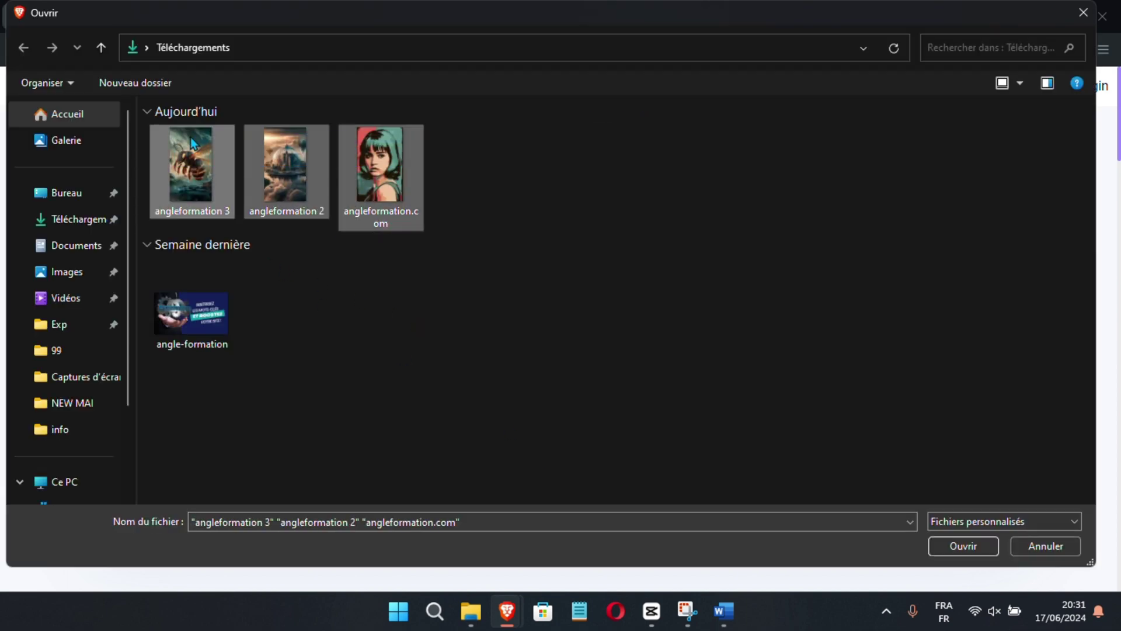
click(975, 546)
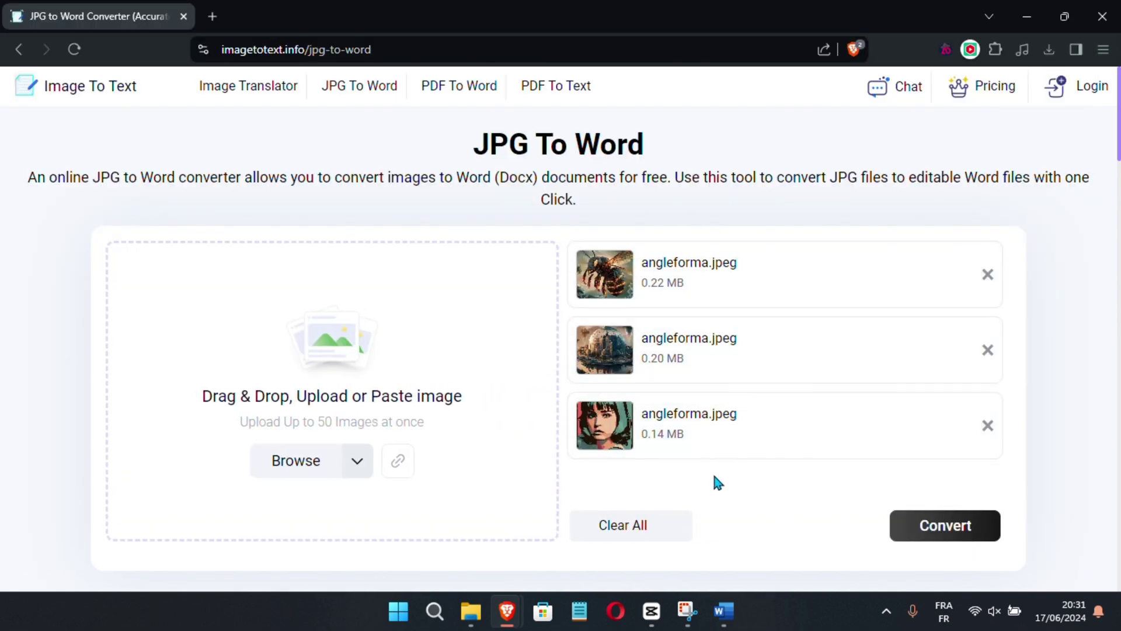
click(974, 528)
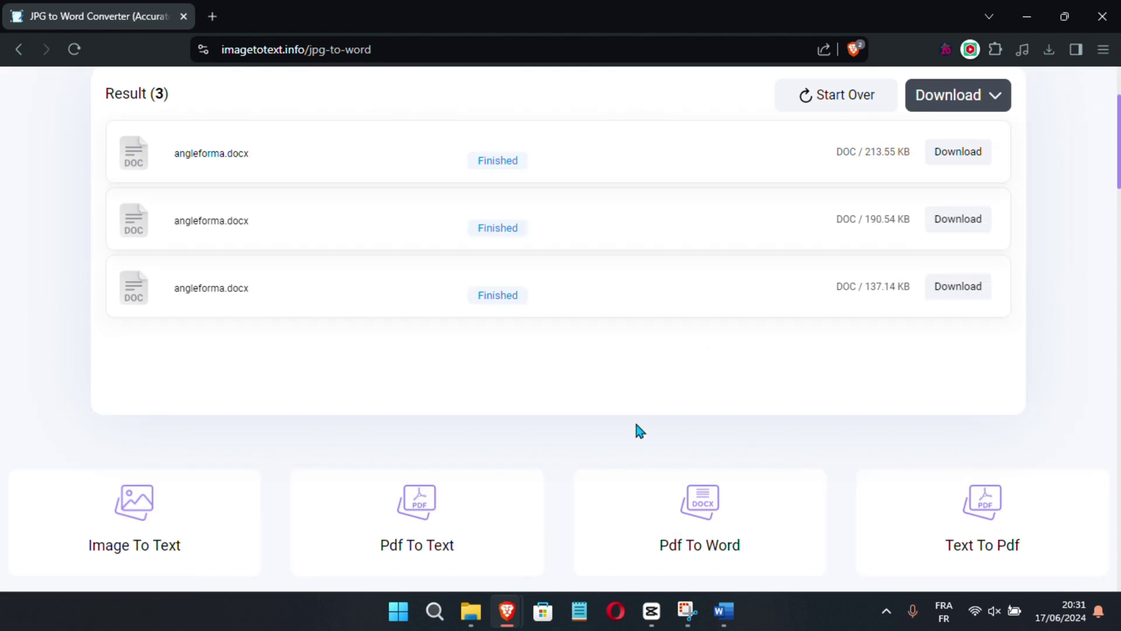
Step: Save the converted images as a single Word file, images_doc, in Téléchargements and open it for editing in Word
click(994, 104)
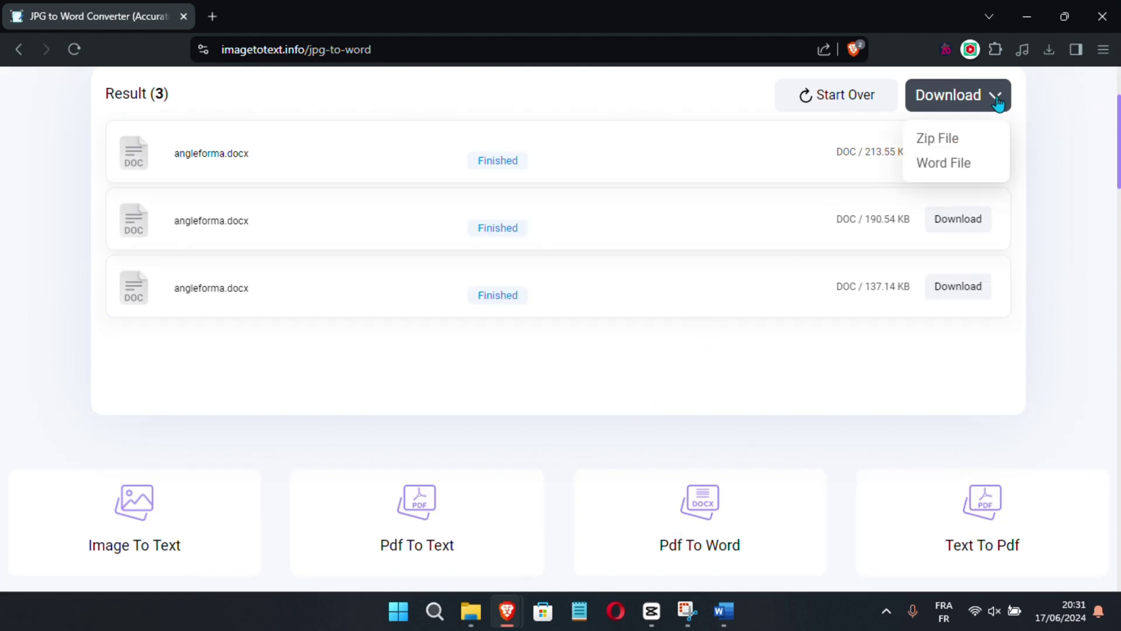
click(934, 163)
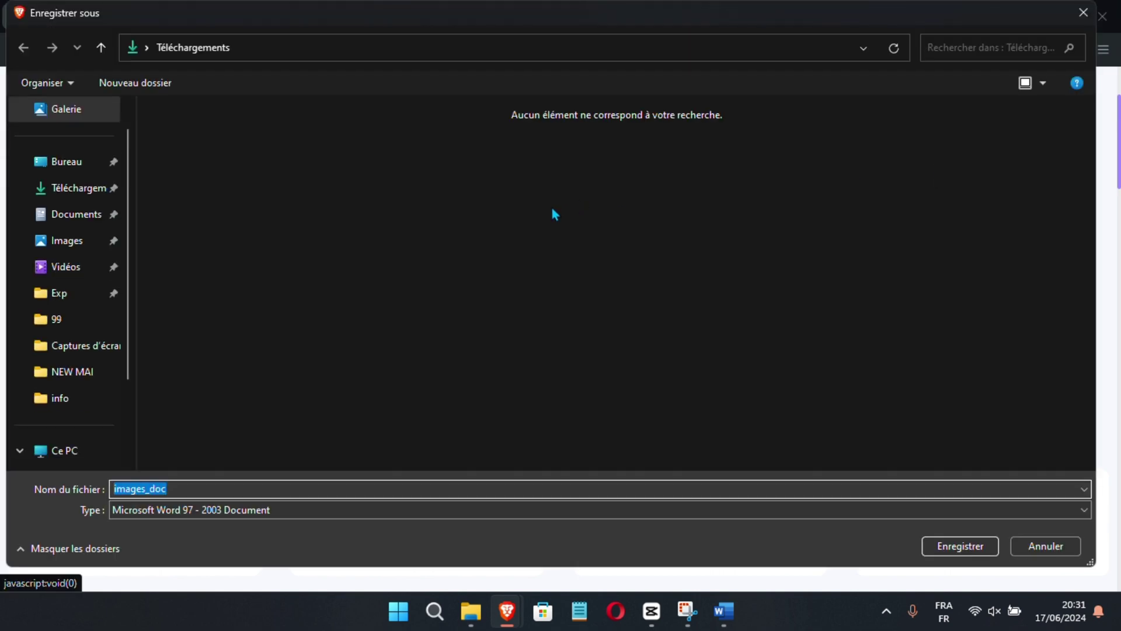
click(76, 187)
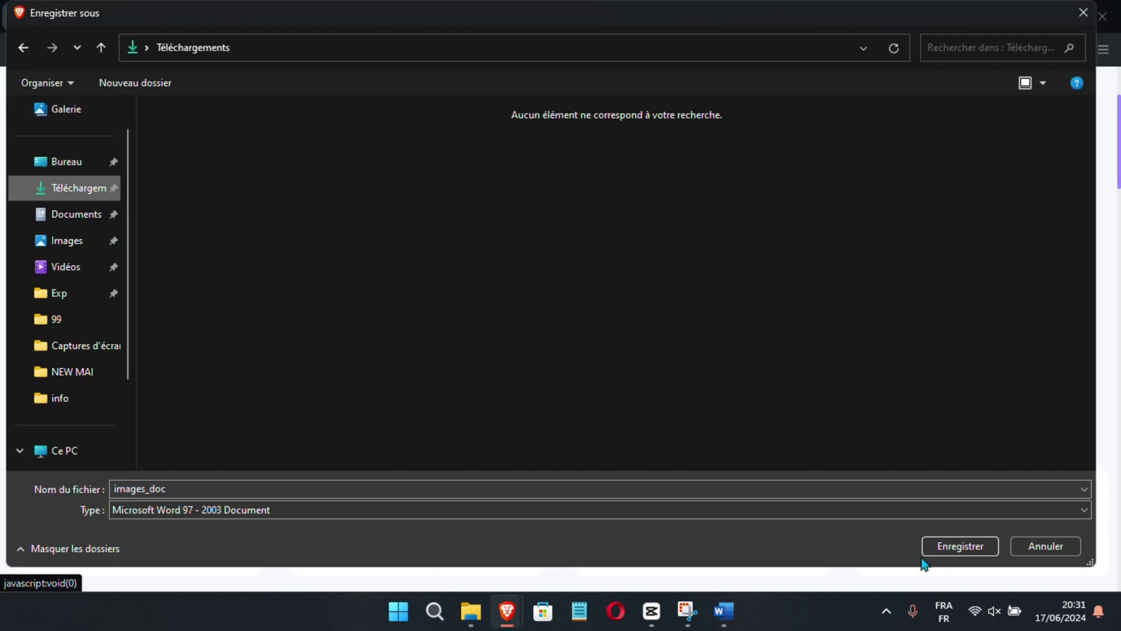
click(990, 547)
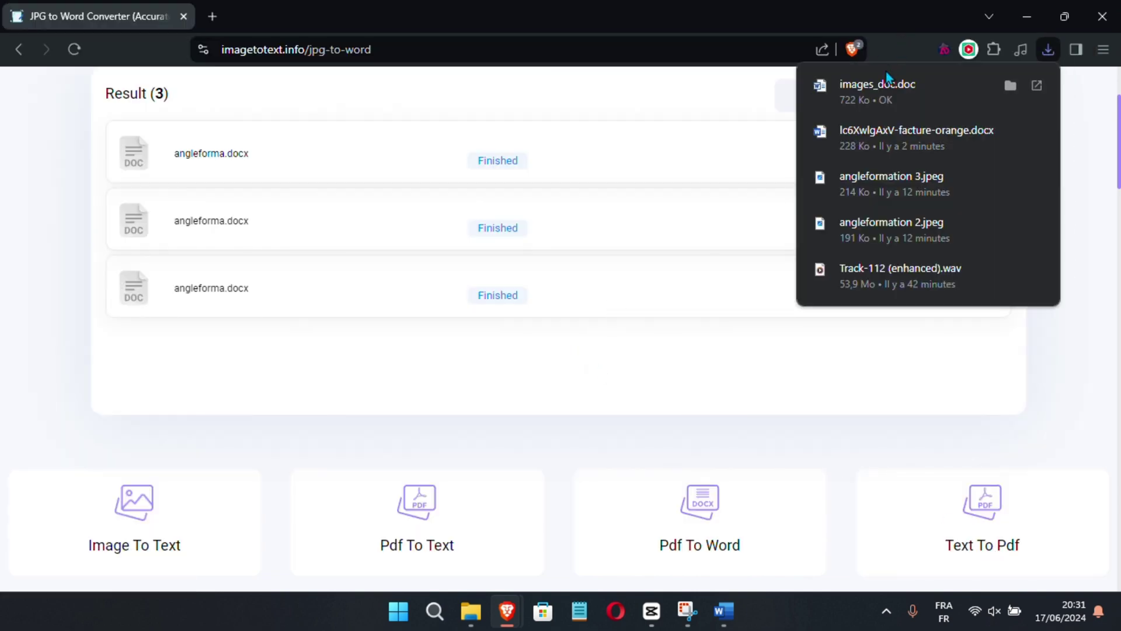
click(878, 94)
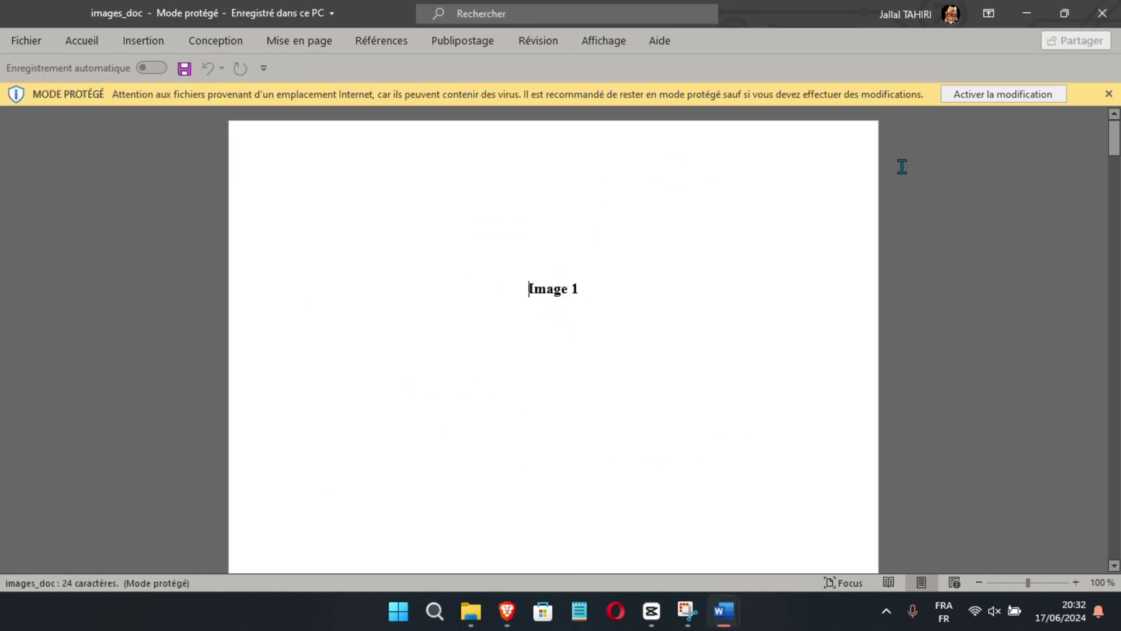
click(1016, 96)
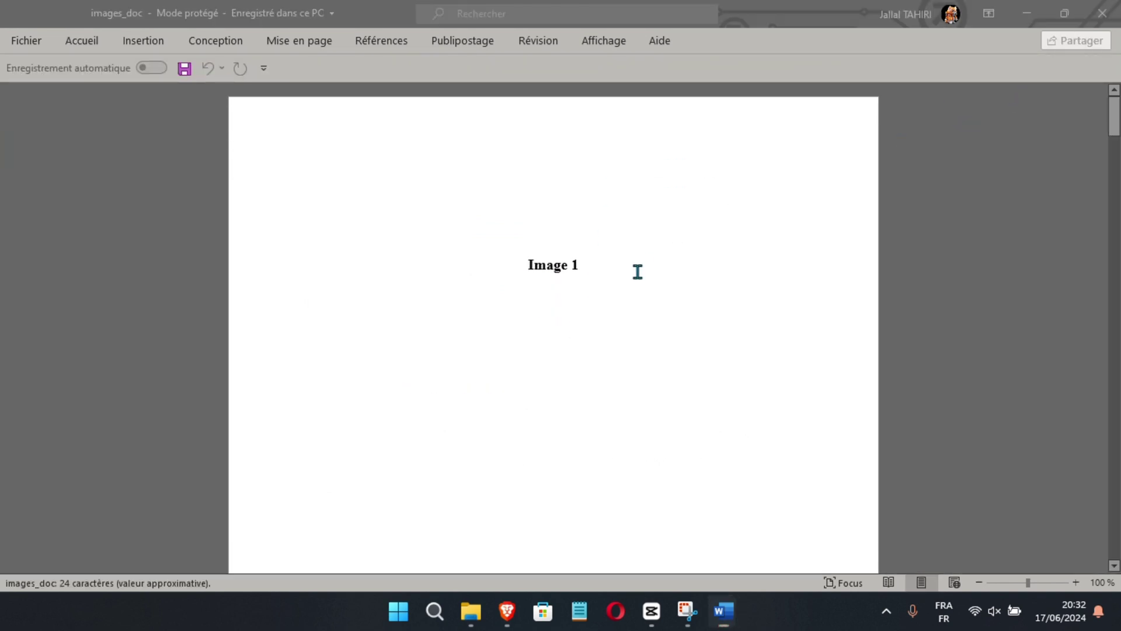
Step: Look through the pages of images_doc to examine the converted images
scroll(638, 363, down, 10)
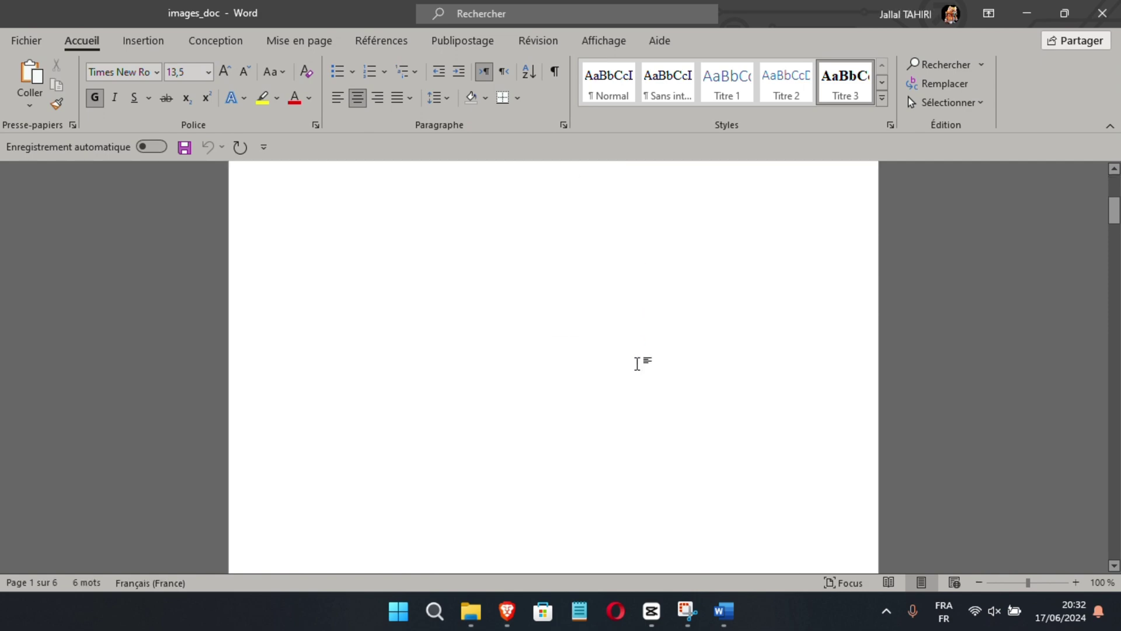
scroll(637, 363, down, 10)
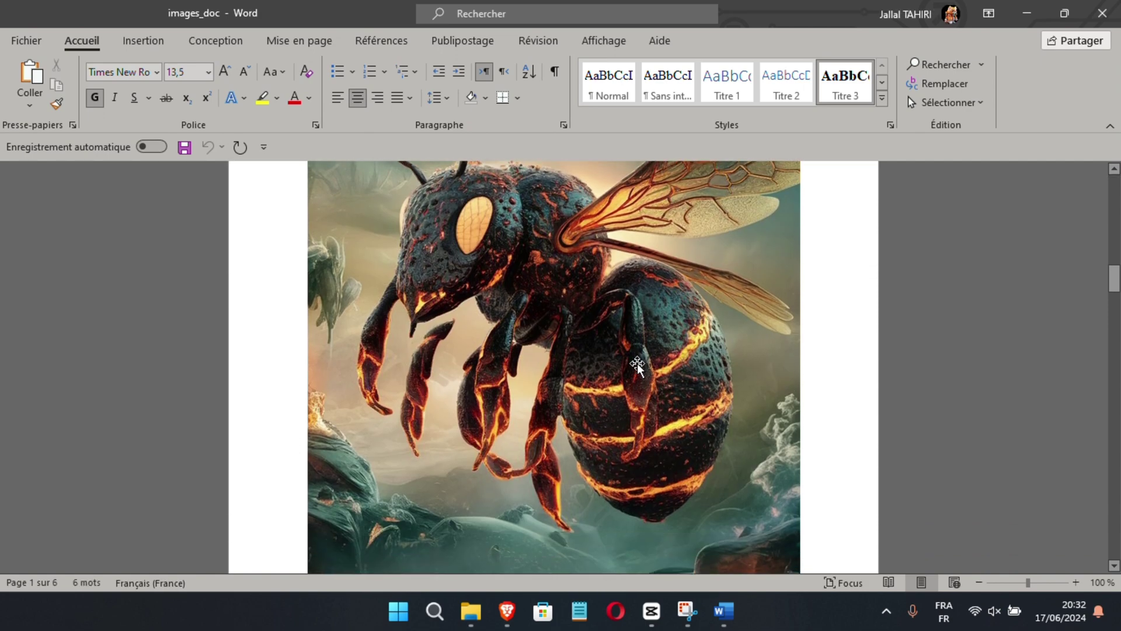
scroll(637, 363, down, 5)
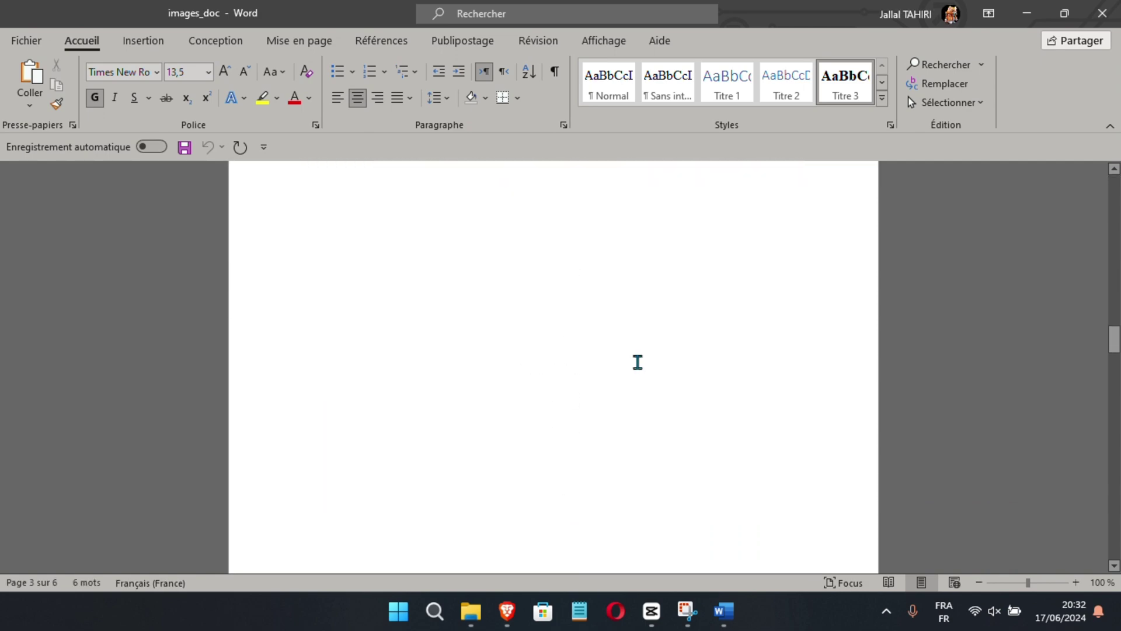
scroll(637, 363, down, 5)
scroll(637, 363, down, 10)
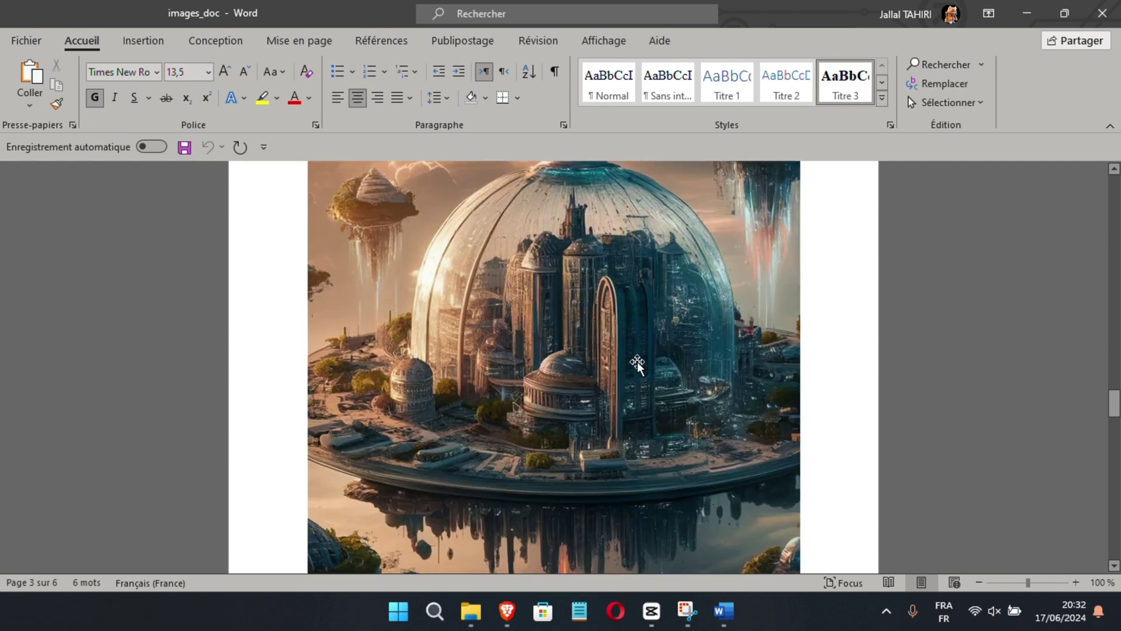
scroll(637, 364, down, 10)
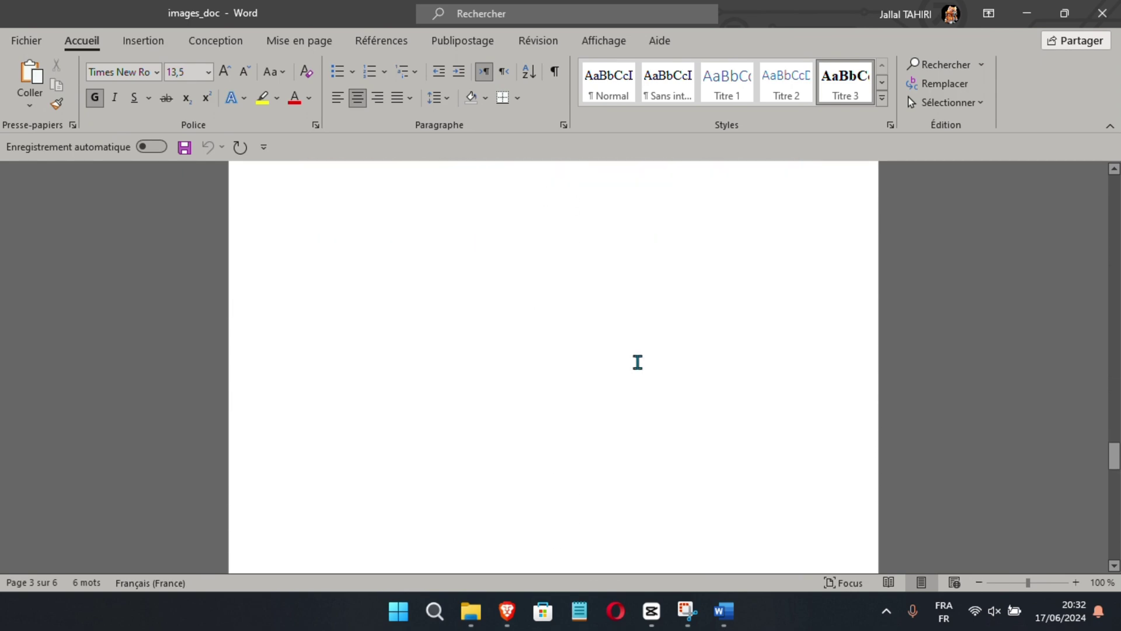
scroll(637, 362, up, 3)
scroll(637, 362, down, 12)
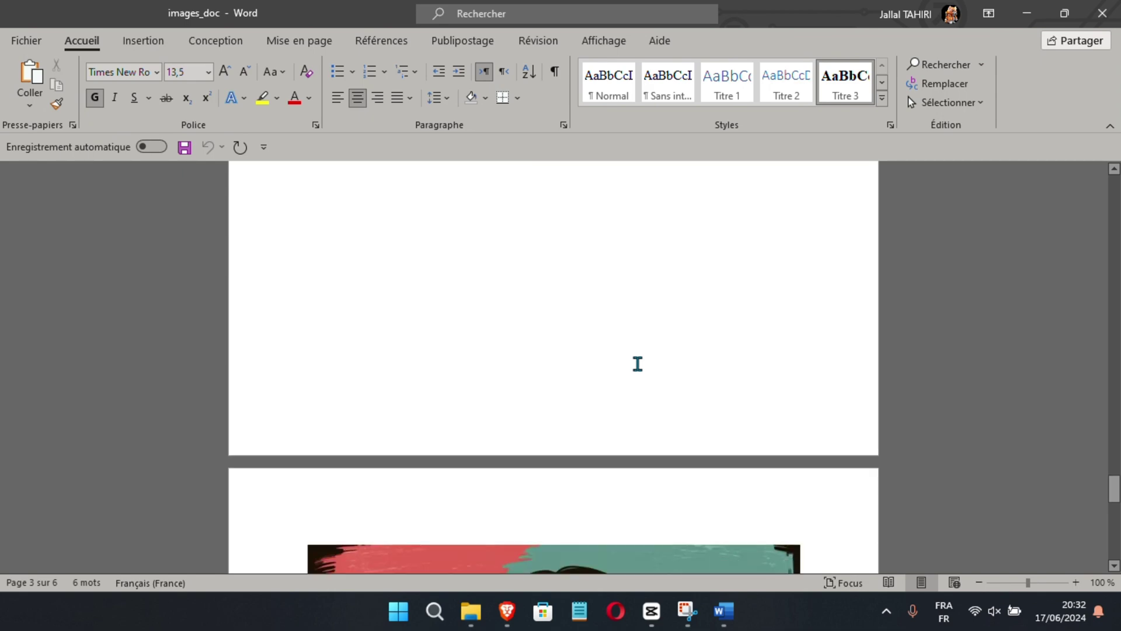
scroll(637, 366, up, 6)
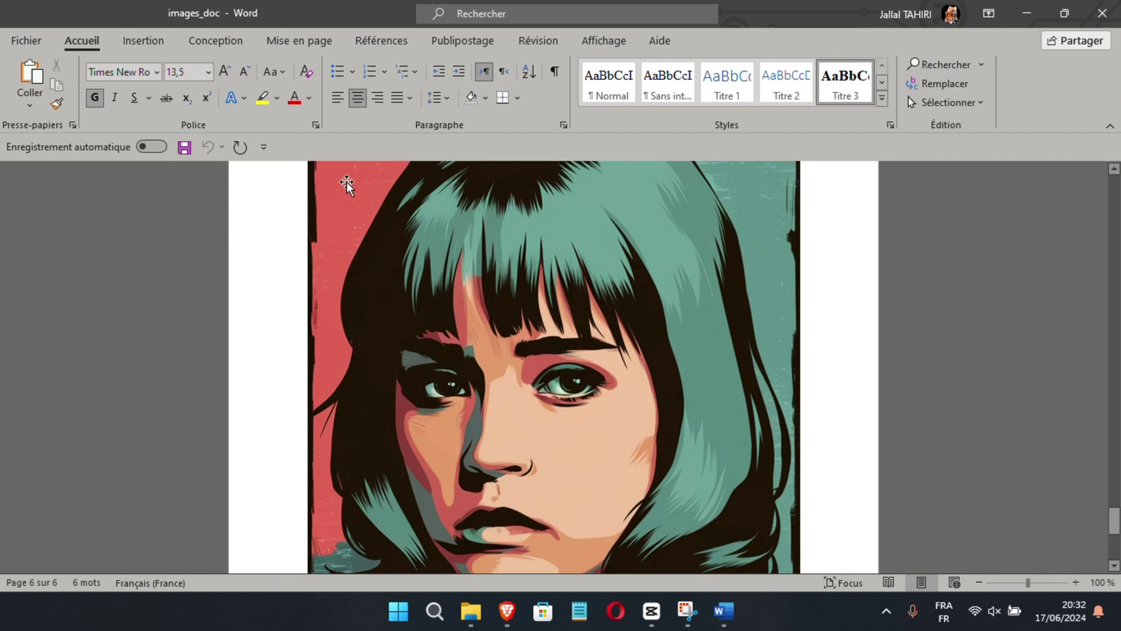
Step: Show the sources Word offers for inserting an image into the document
click(133, 43)
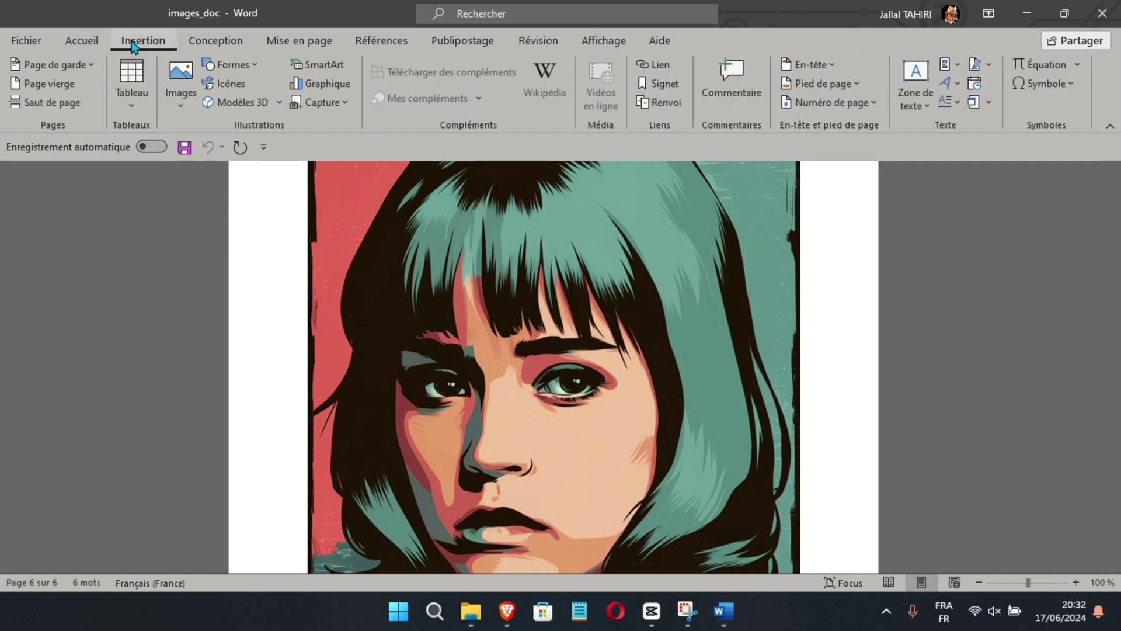
click(175, 90)
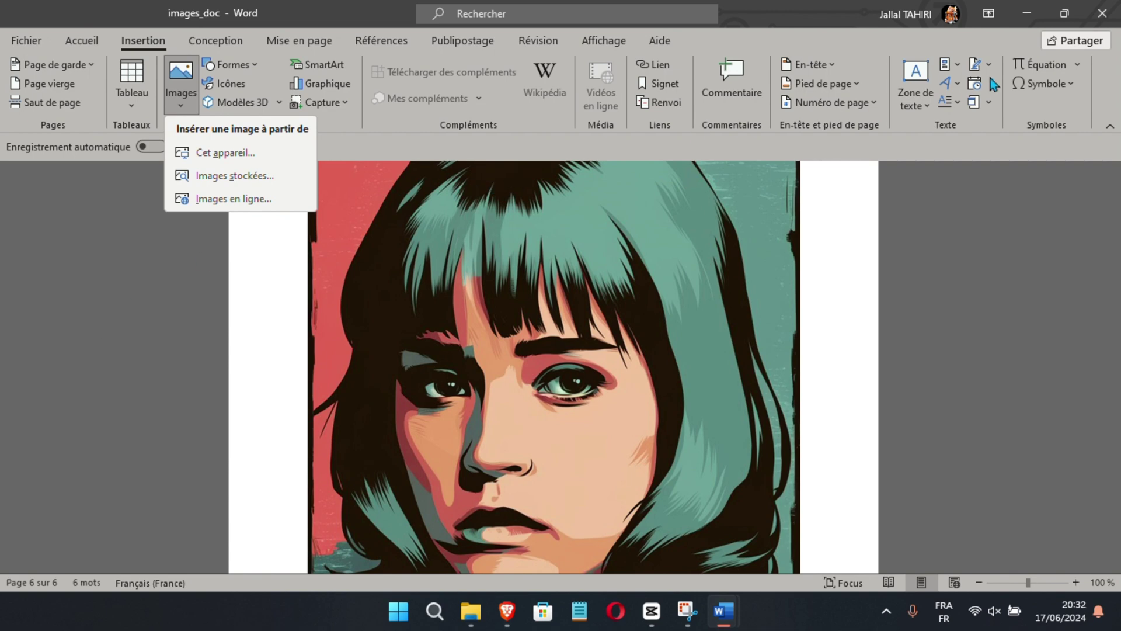
Step: Close images_doc, and close Document1 without saving its changes
click(1102, 14)
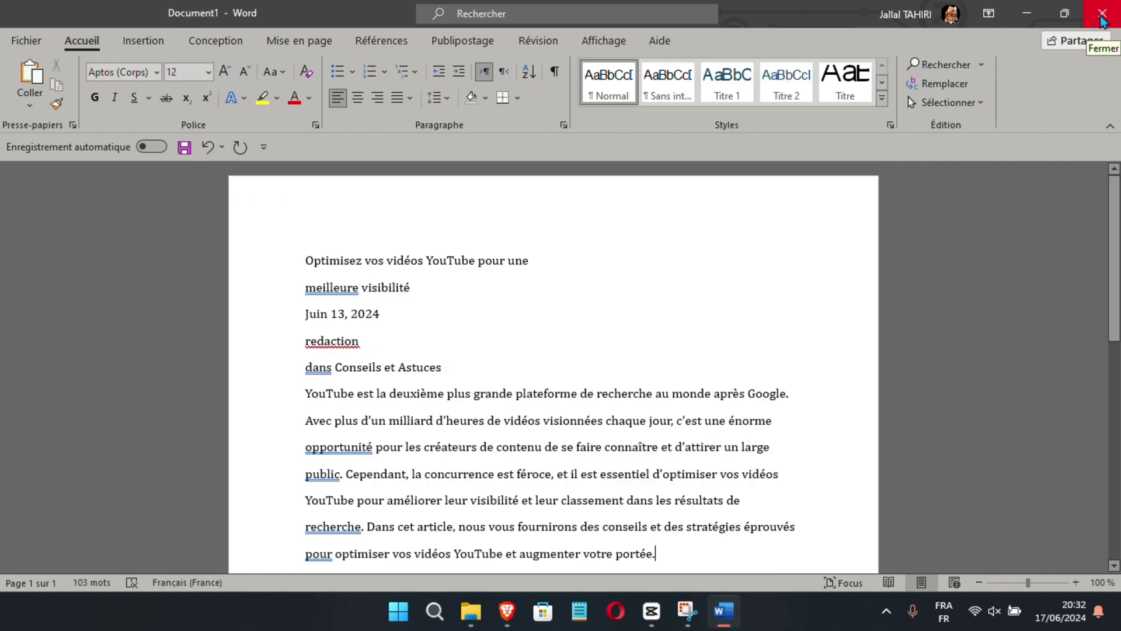
click(1101, 14)
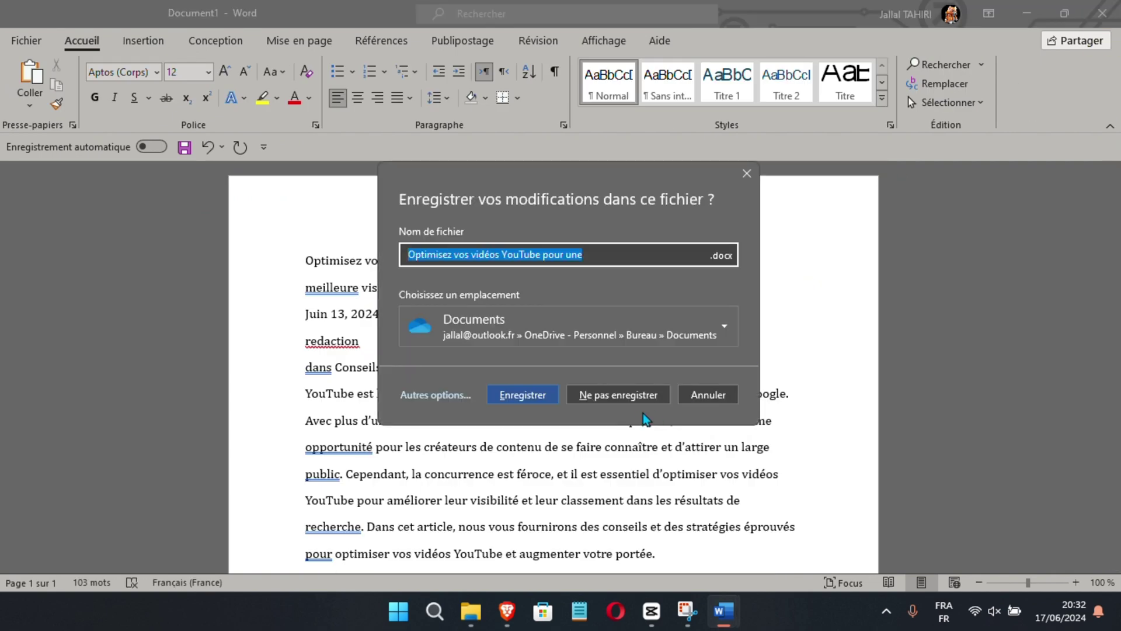
click(636, 400)
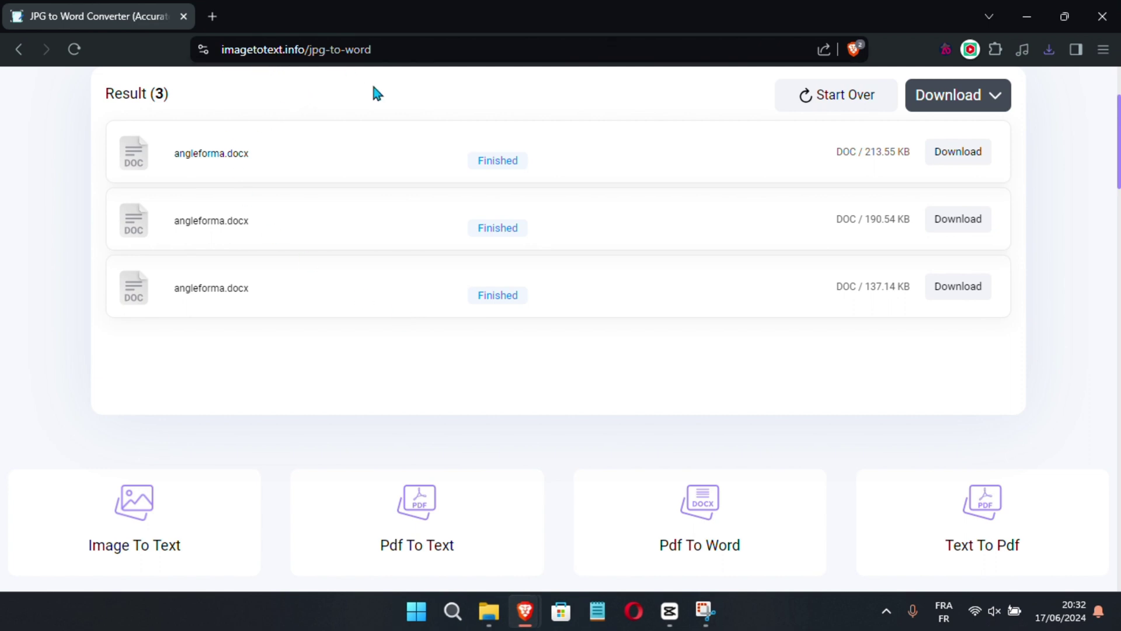
Step: Return to the site's Image to Text Converter home page in the browser
scroll(368, 82, up, 3)
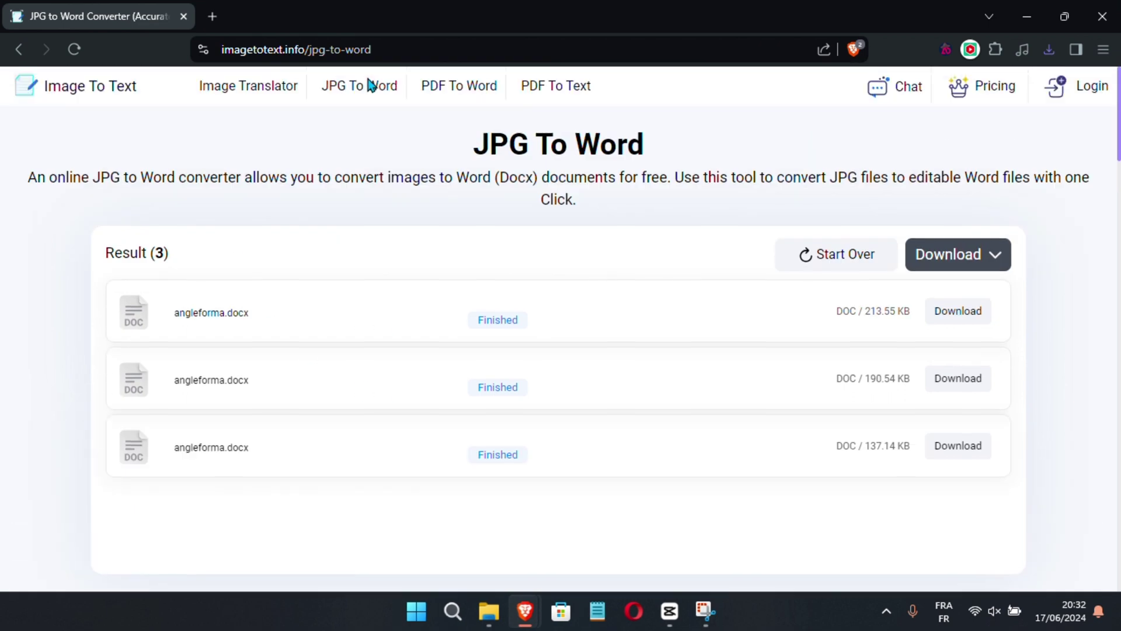
click(94, 92)
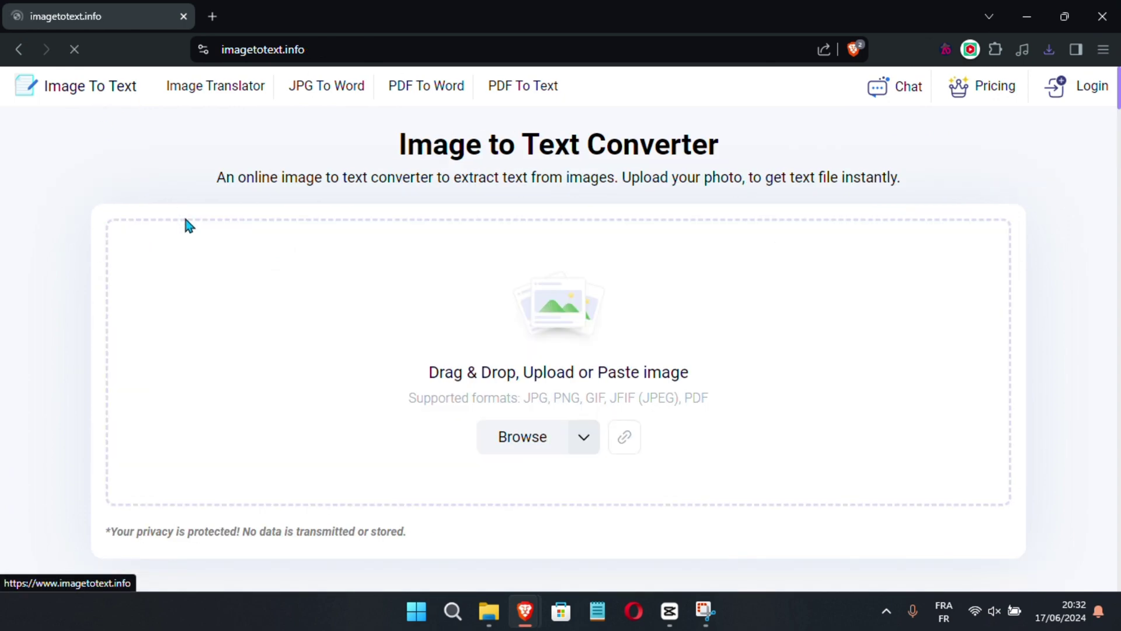